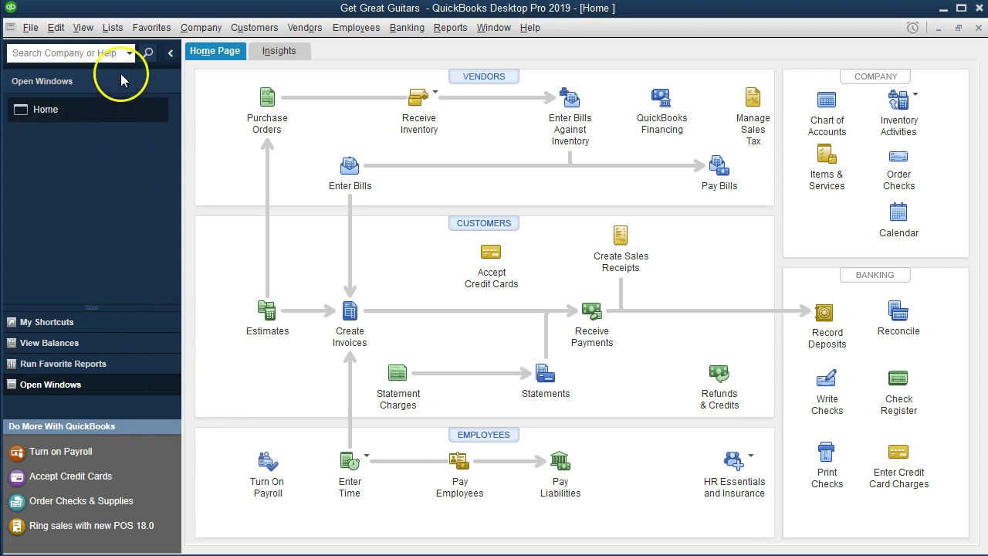
Show the View menu's window and icon bar display options.
click(91, 34)
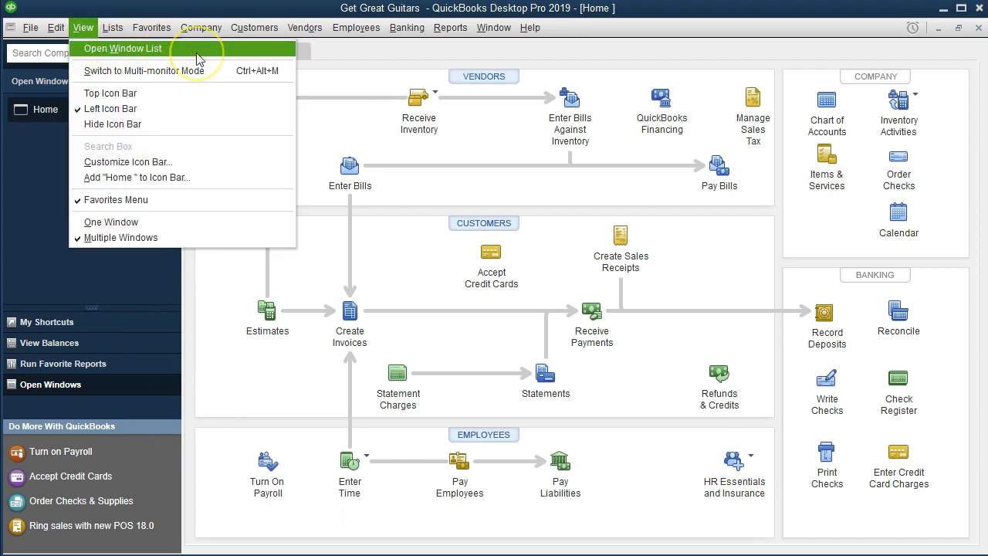
Close the View menu so the Get Great Guitars Home page is visible.
click(39, 170)
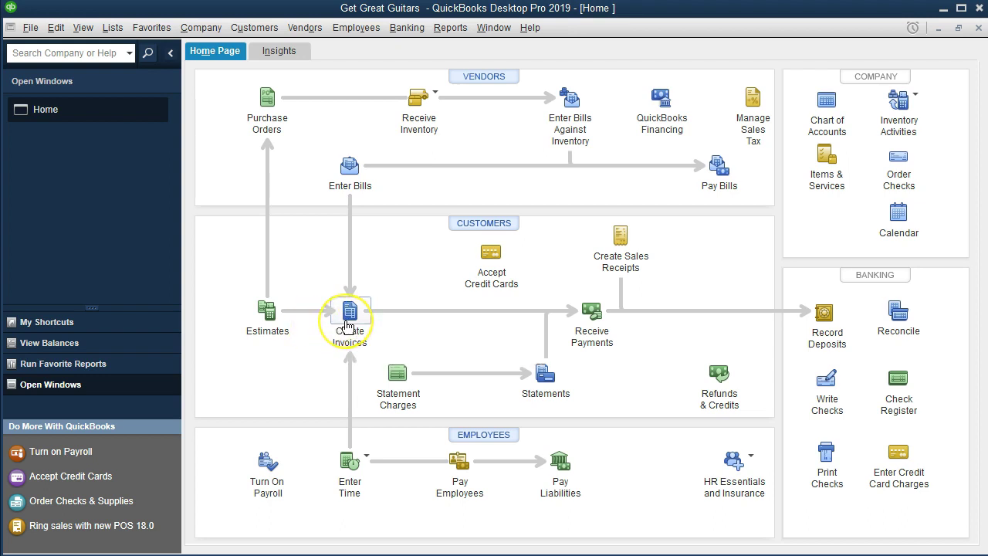
Start a new invoice from Create Invoices on the Home page.
click(347, 322)
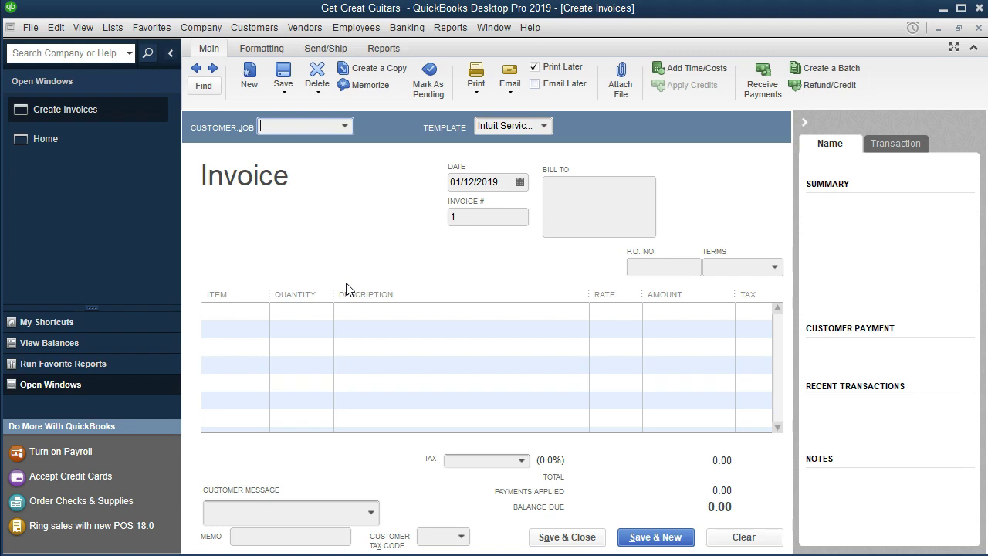
Choose Anderson Guitars as the invoice's Customer:Job.
click(344, 126)
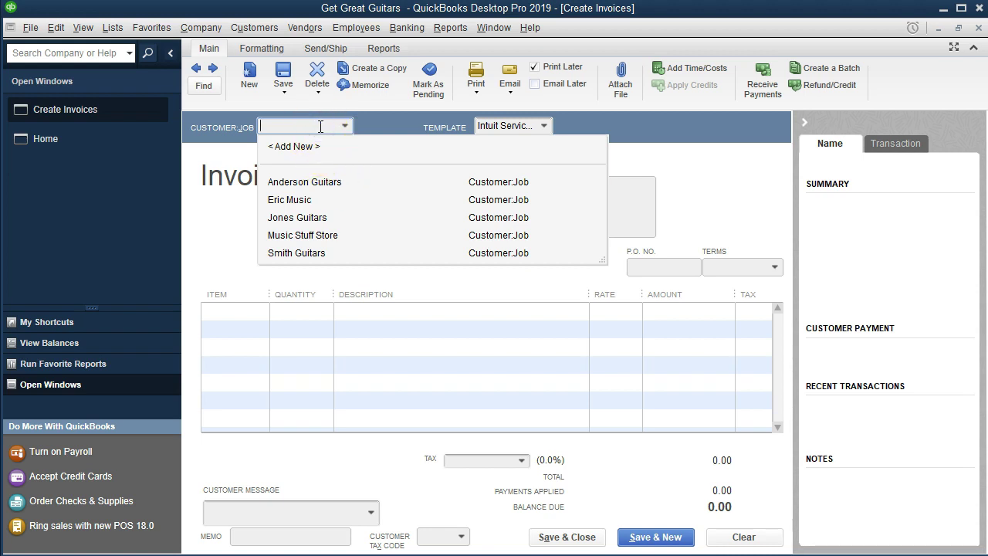
text(Anderson Guitars)
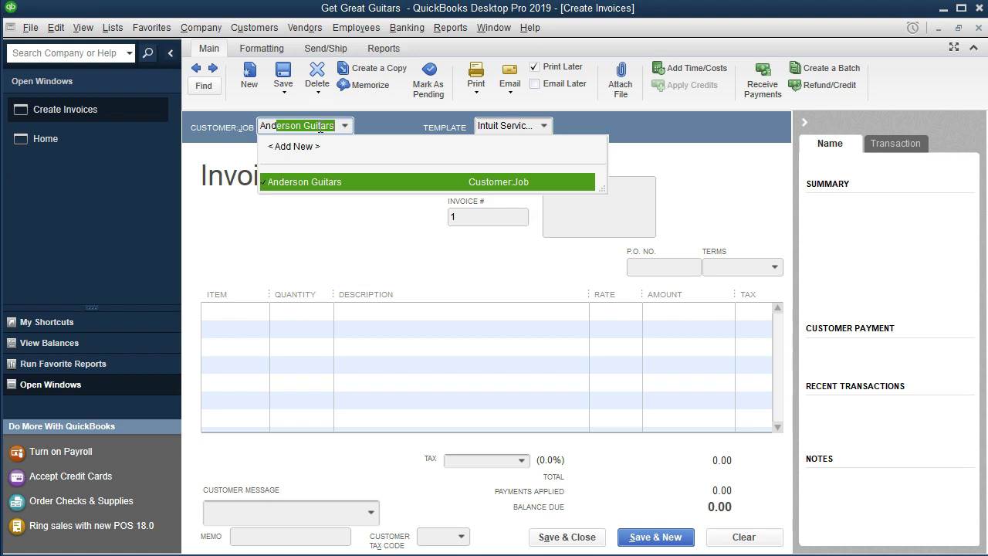
key(Tab)
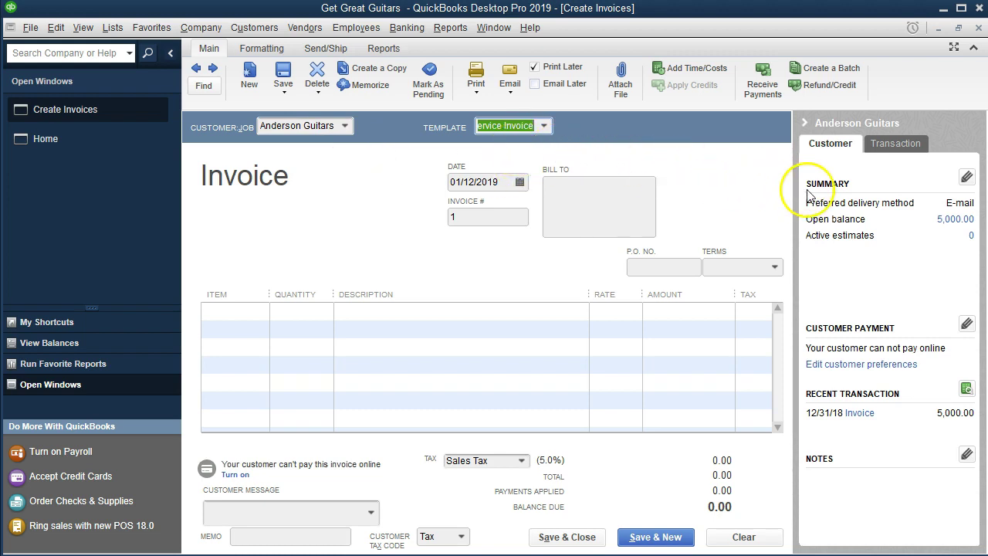
Hide the customer history and keep the template, 01/12/2019 date, invoice number 1 and billing address.
click(804, 123)
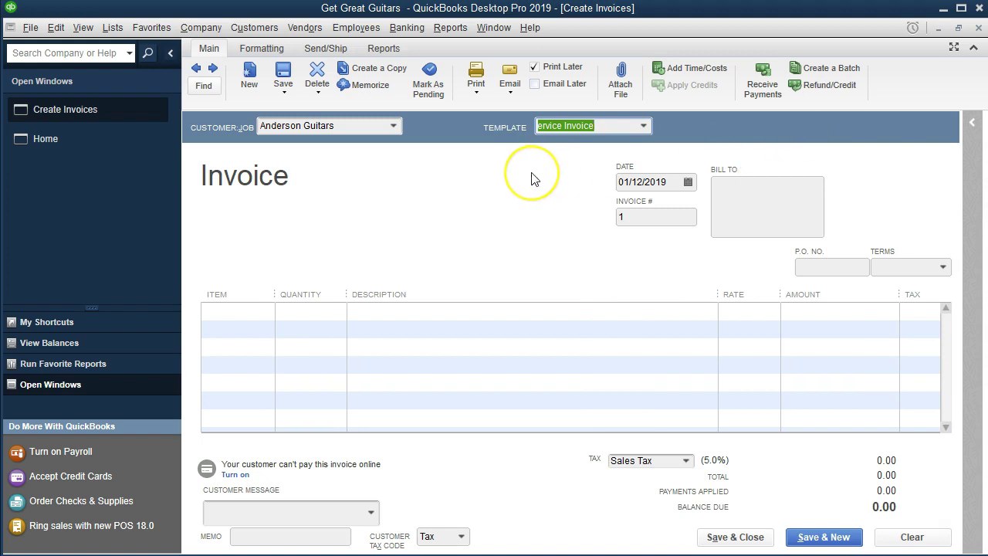
key(Tab)
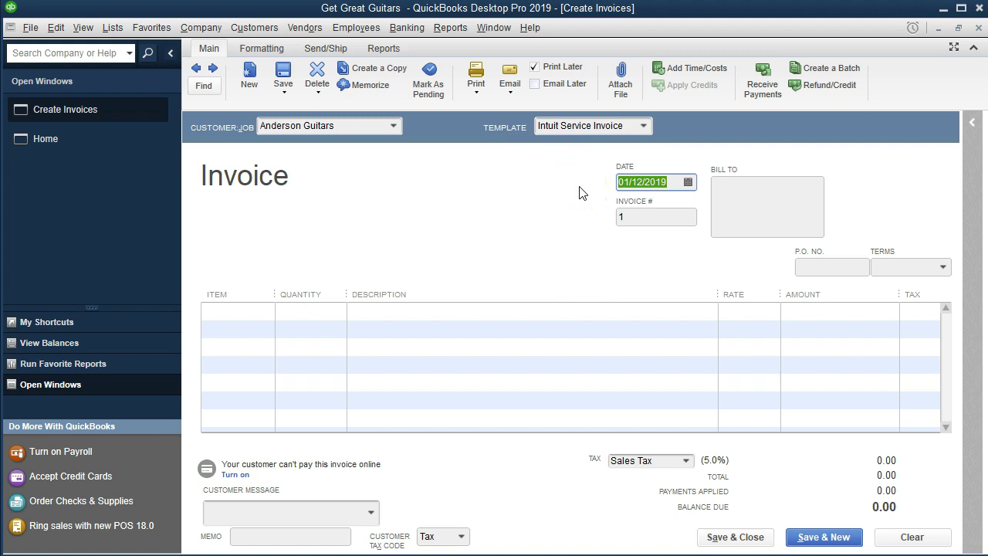
key(Tab)
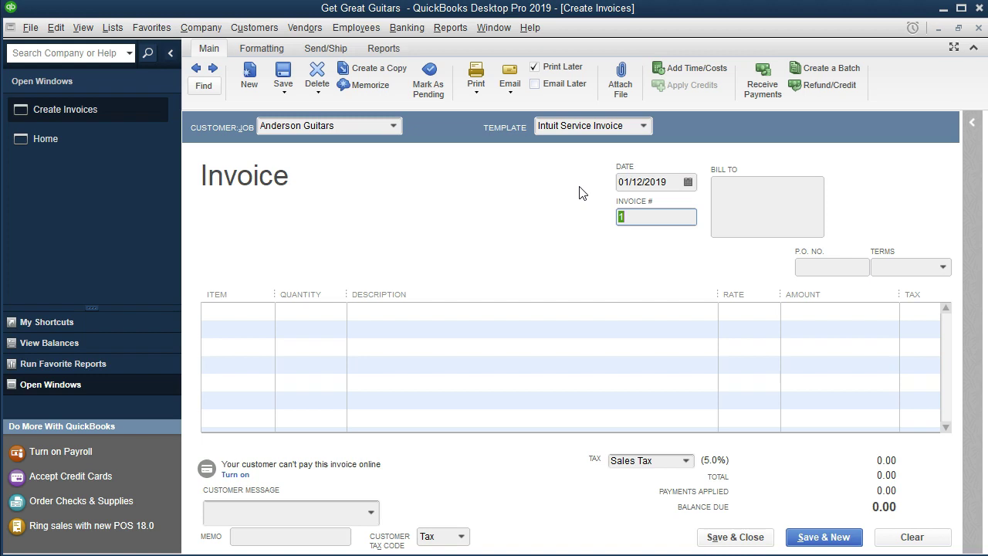
key(Tab)
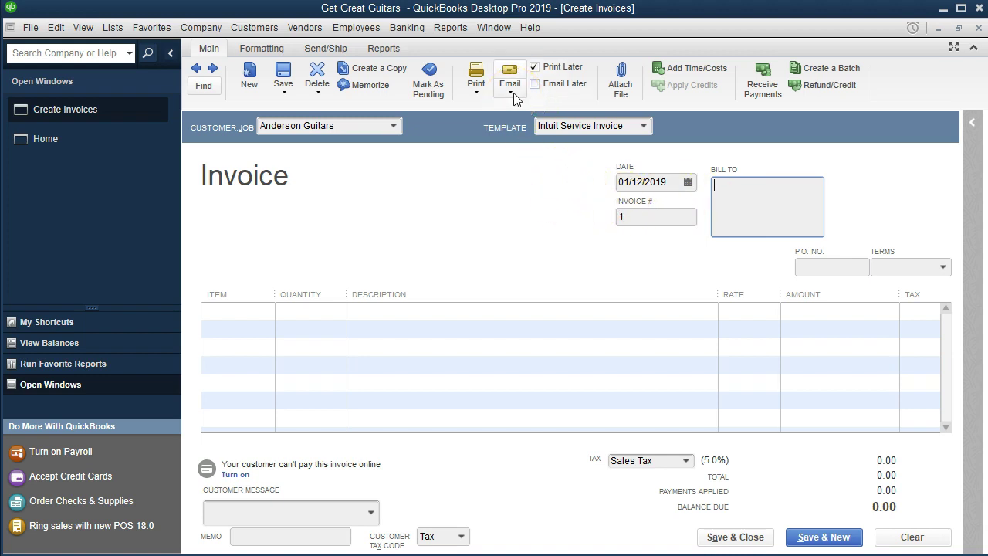
Skip the P.O. number and give the invoice Net 30 terms.
key(Tab)
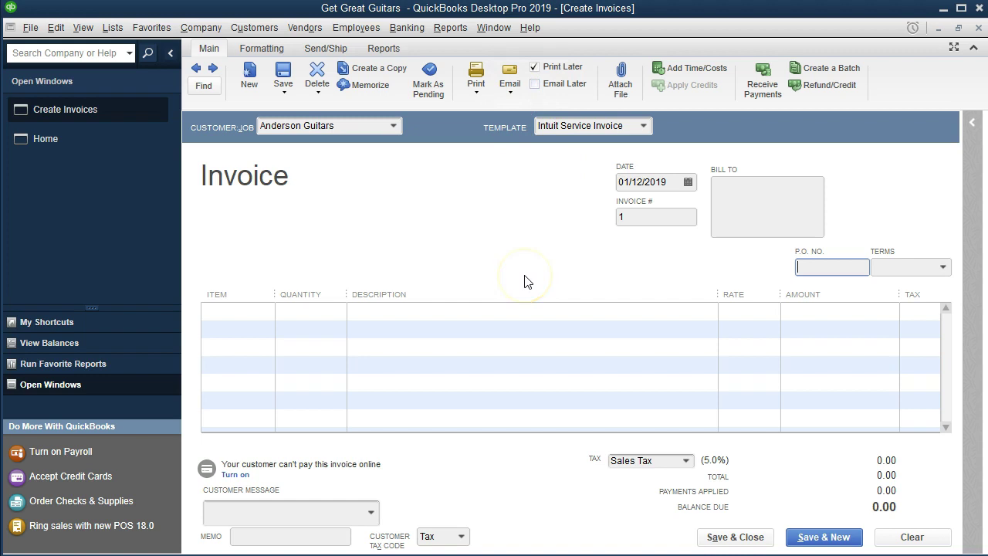
key(Tab)
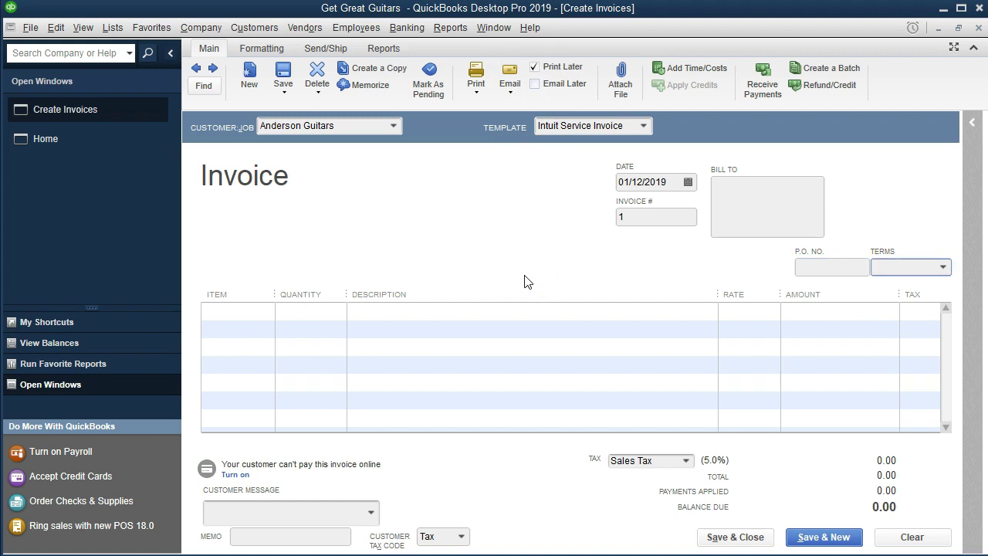
click(943, 268)
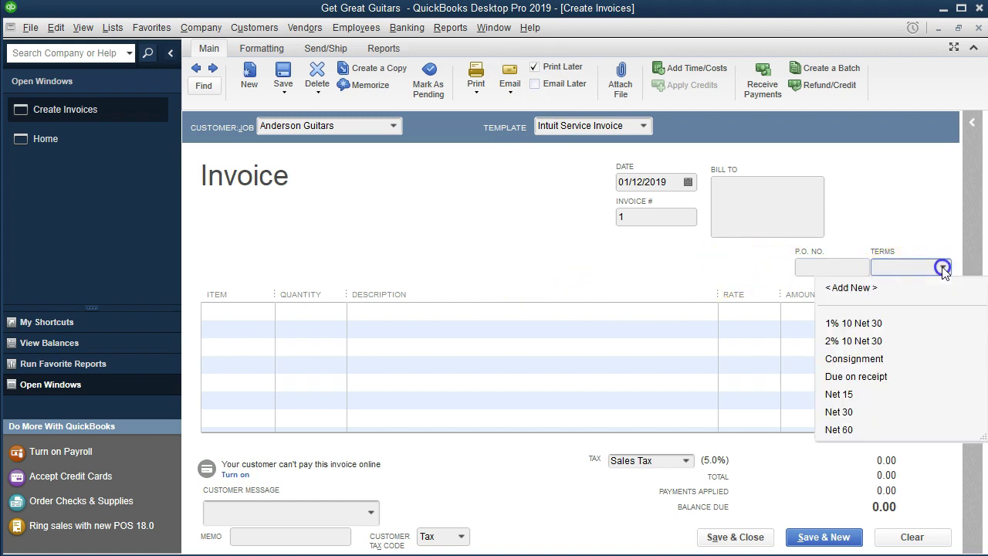
click(838, 411)
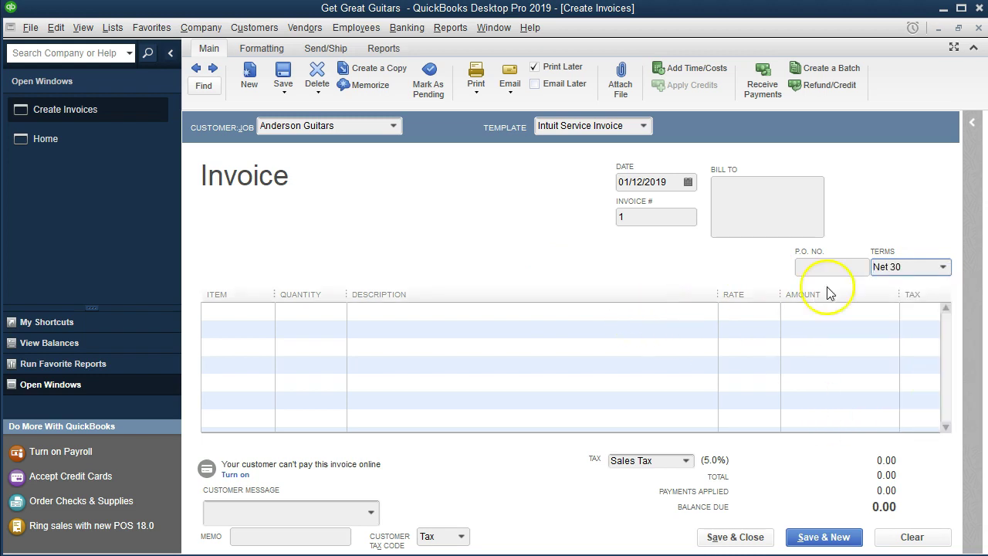
key(Tab)
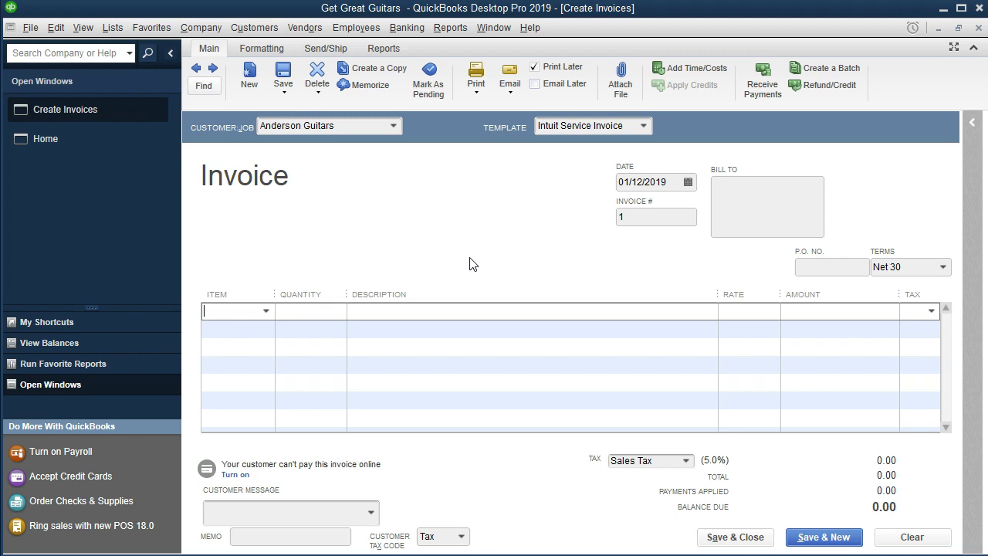
Add one GTPROBK1 Steinberger Solid Body at 410.00 as the first invoice line.
click(265, 311)
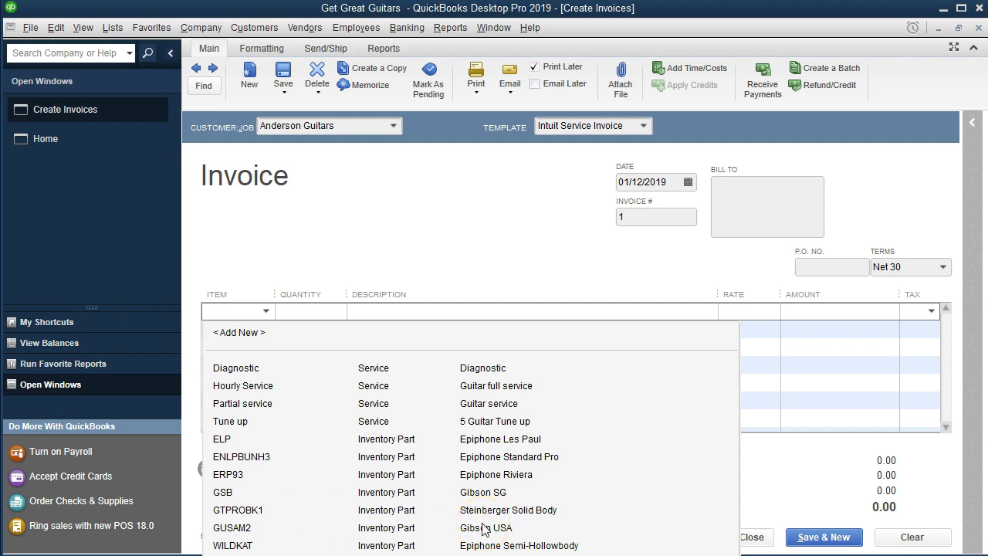
text(GTPROBK1)
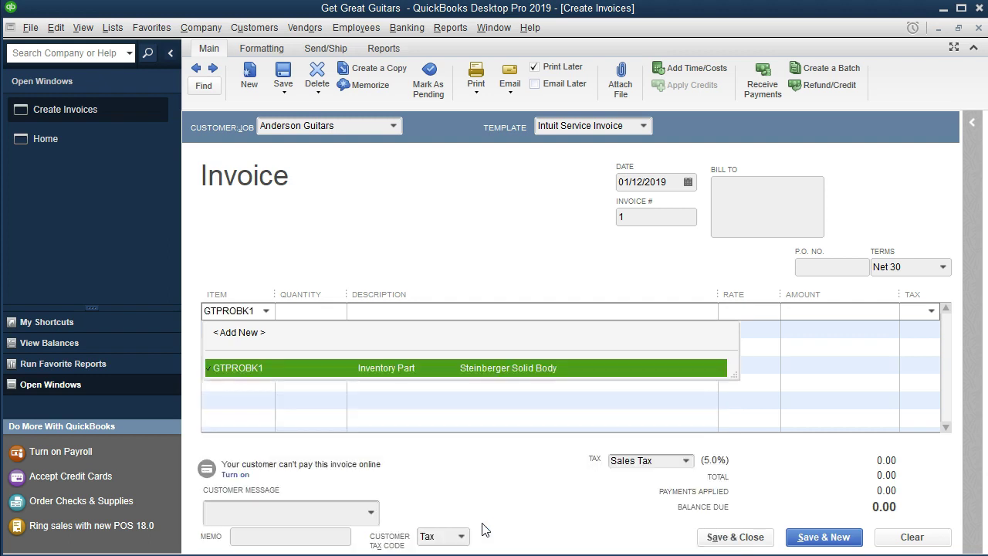
click(490, 378)
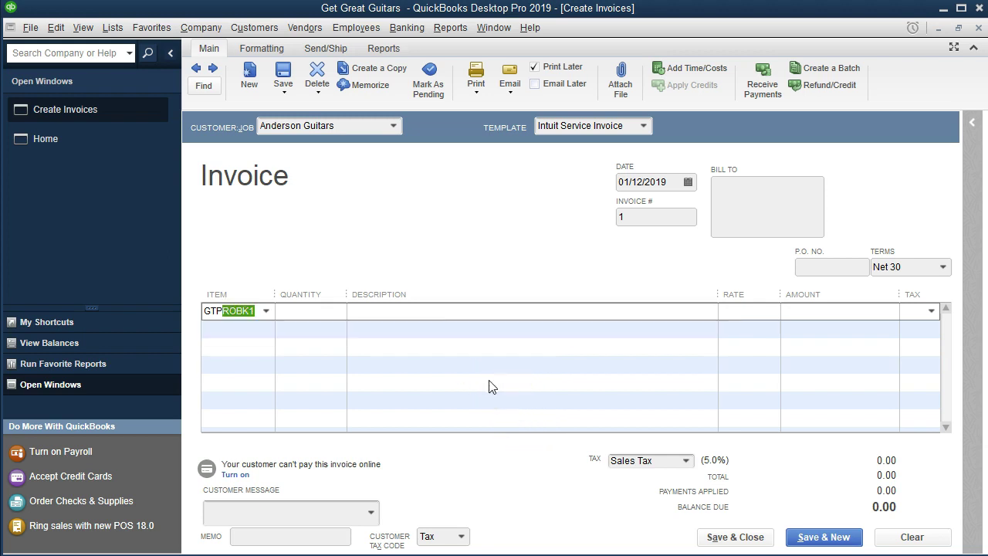
text(1)
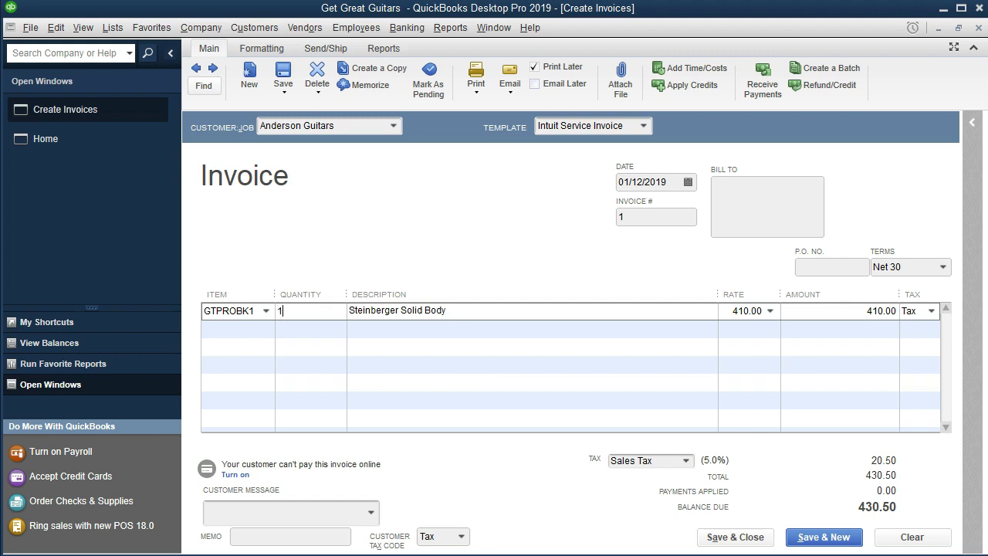
key(Tab)
click(252, 328)
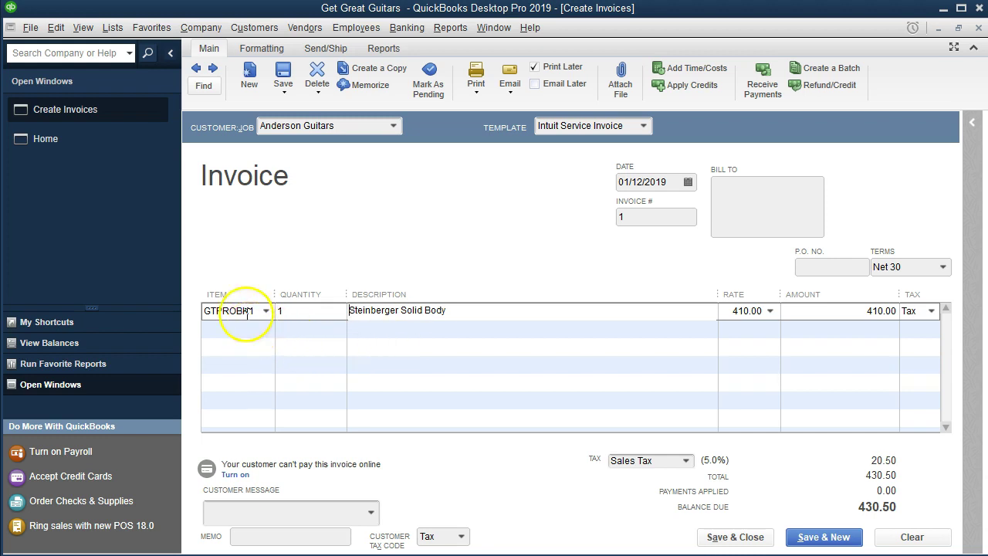
Open the Item List from the Lists menu, then bring the Anderson Guitars invoice back to the front.
click(114, 29)
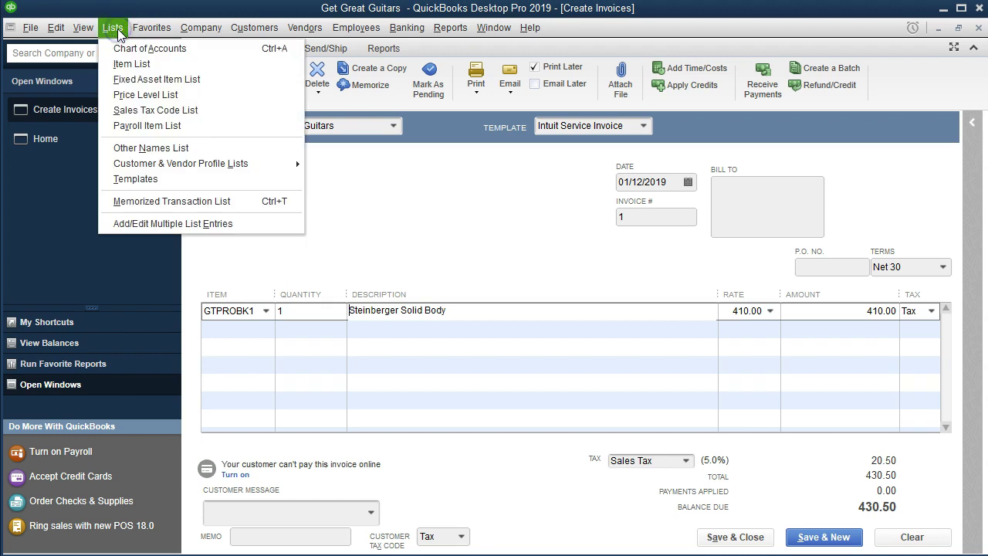
click(171, 68)
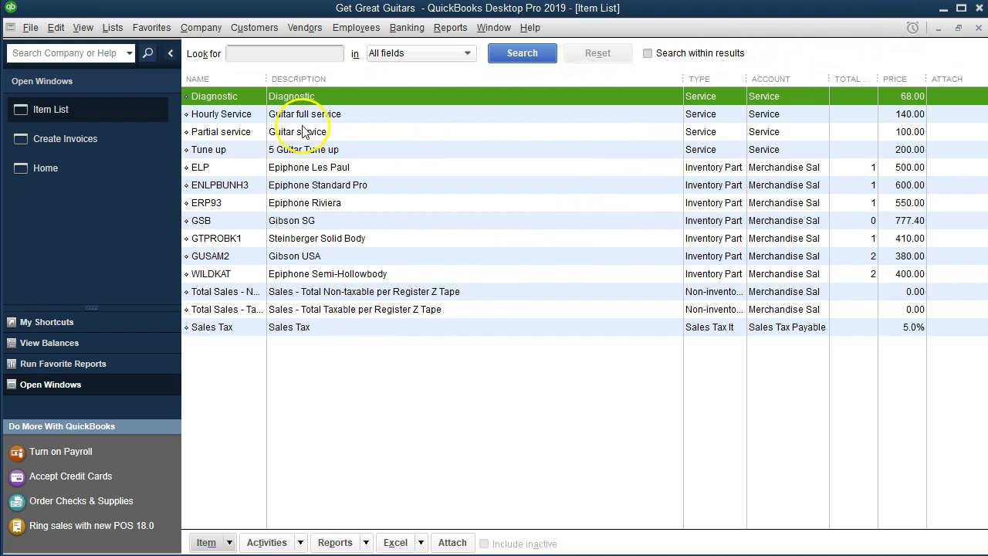
click(147, 141)
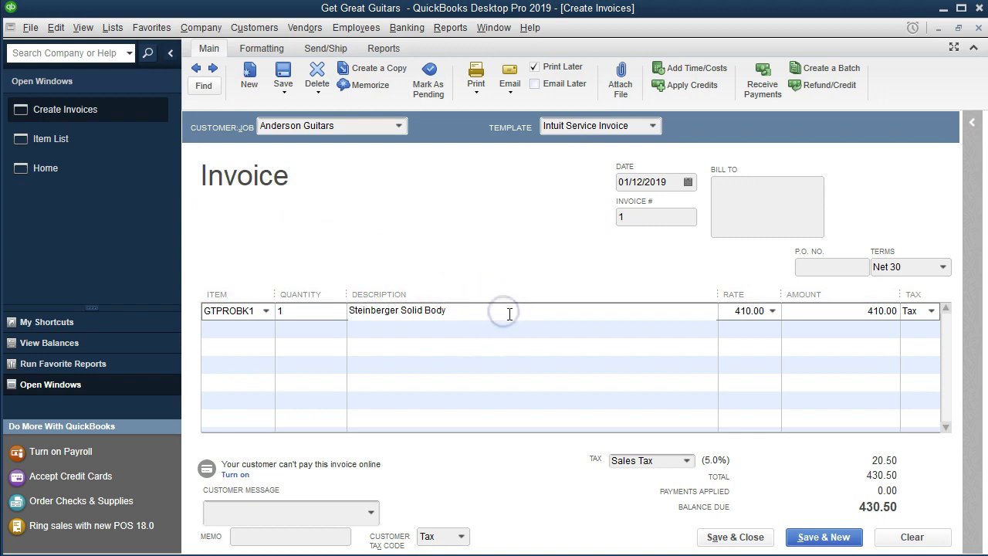
Move through the line's rate and amount, then switch to the open Item List.
key(Tab)
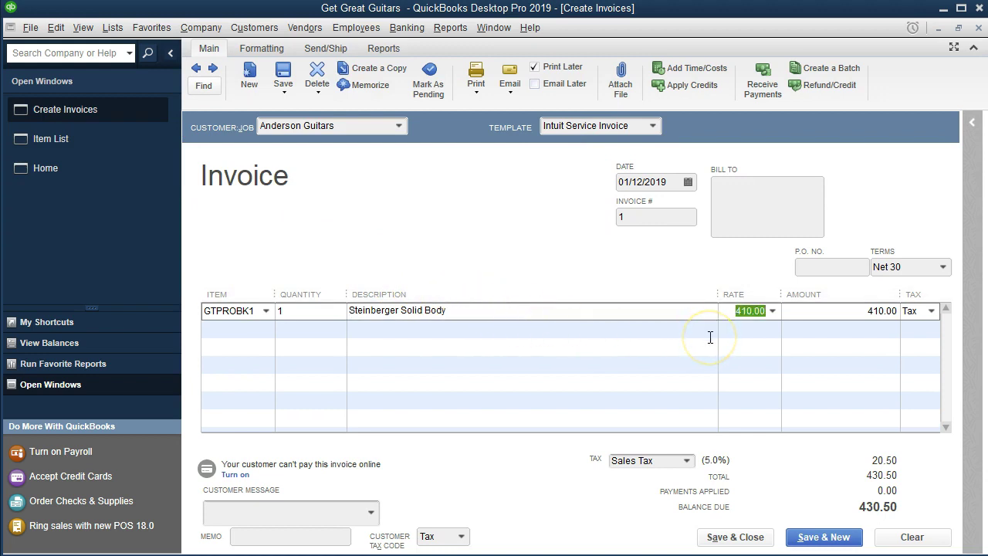
key(Tab)
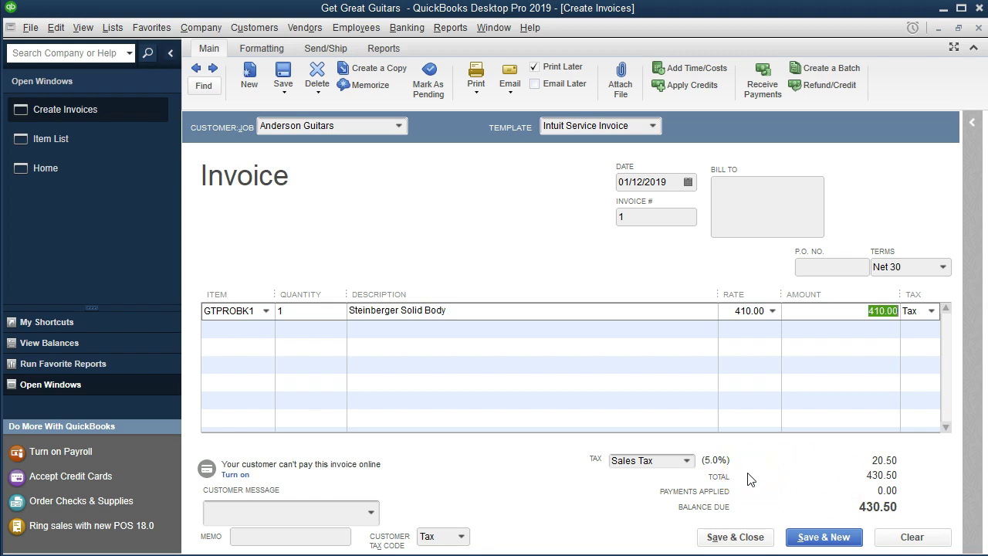
click(145, 148)
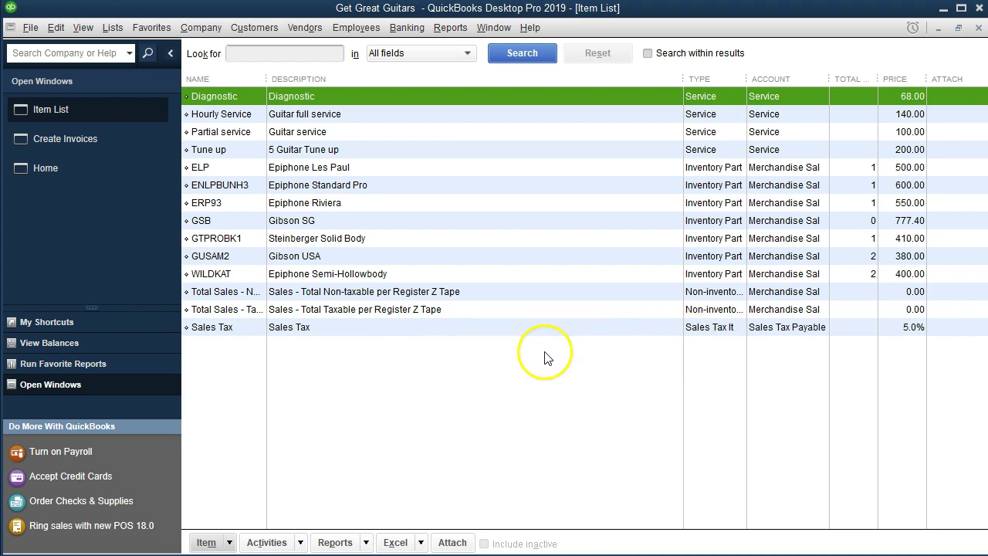
Bring the Anderson Guitars invoice totalling 430.50 back to the front.
click(85, 146)
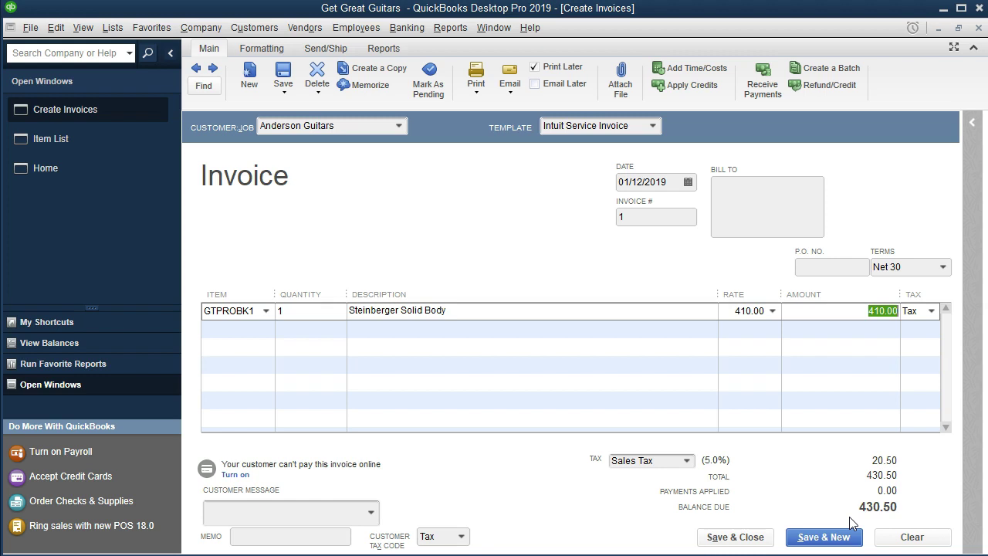
Turn off Print Later on the Anderson Guitars invoice and bring the Item List forward.
click(534, 67)
click(77, 132)
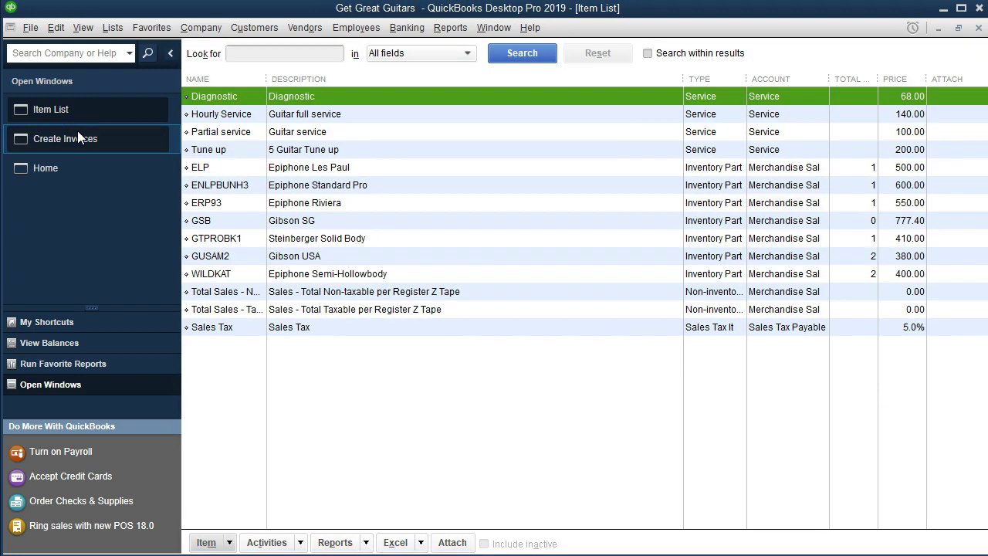
Inspect the GTPROBK1 Steinberger Solid Body record (cost 328.00), then return to the Anderson Guitars invoice.
click(226, 237)
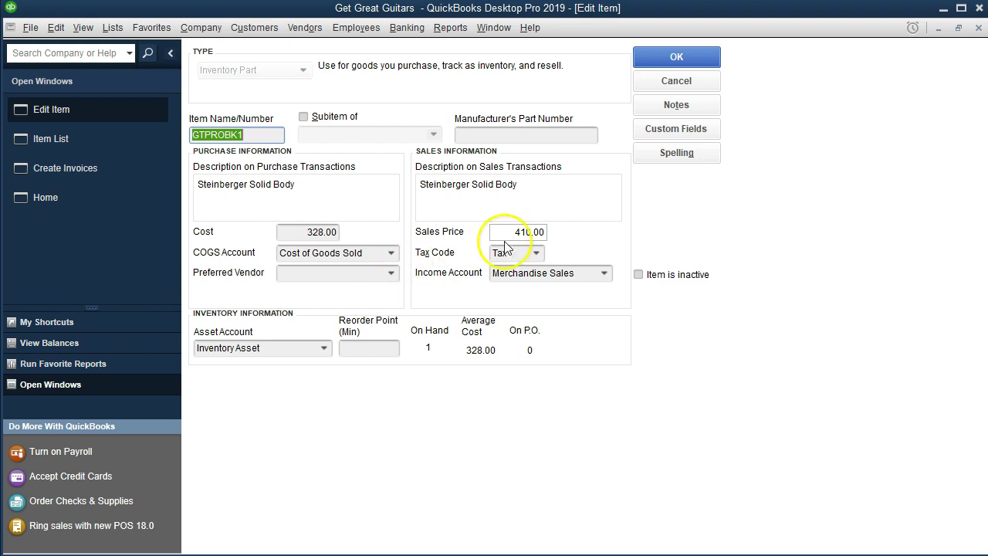
click(980, 27)
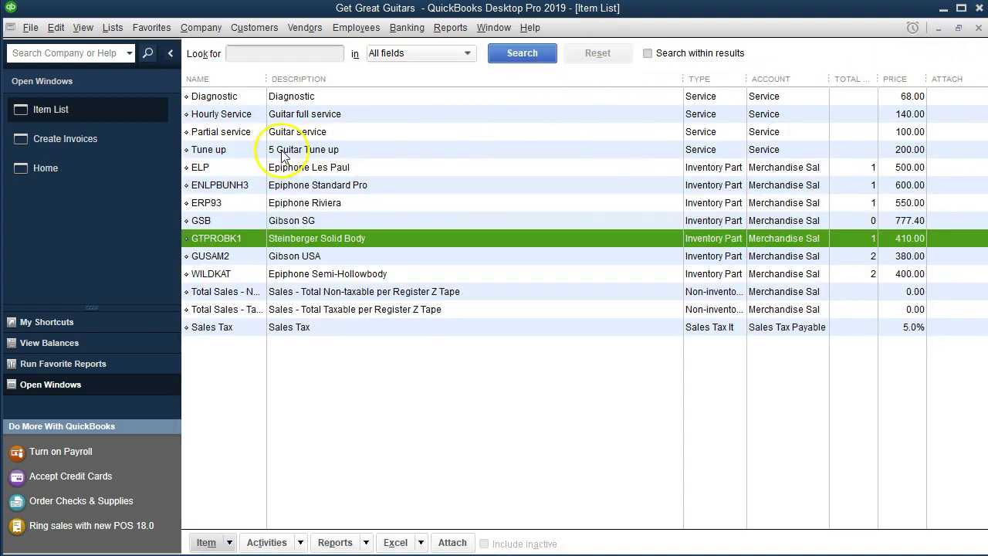
click(132, 138)
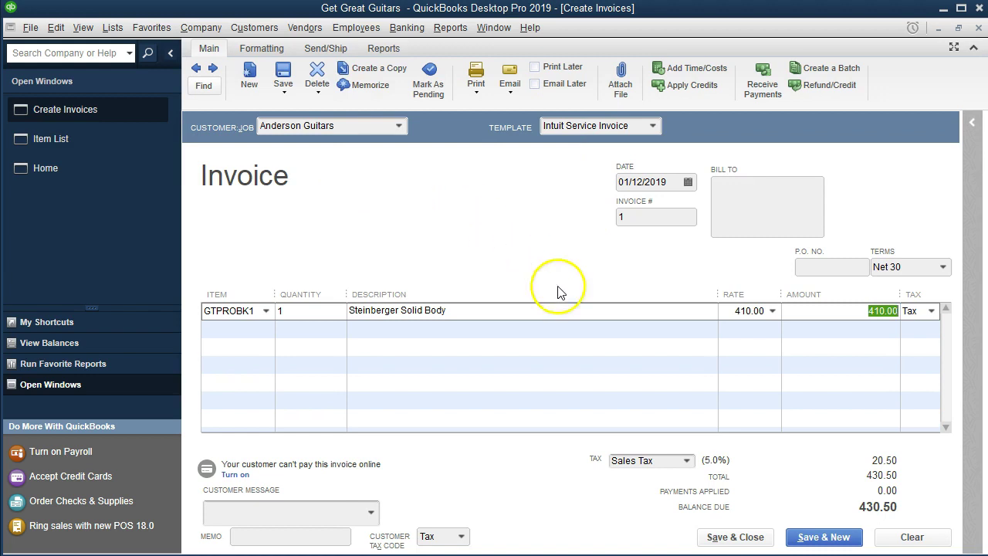
Save and close the Anderson Guitars invoice, accepting the permanent terms change for the customer.
click(742, 540)
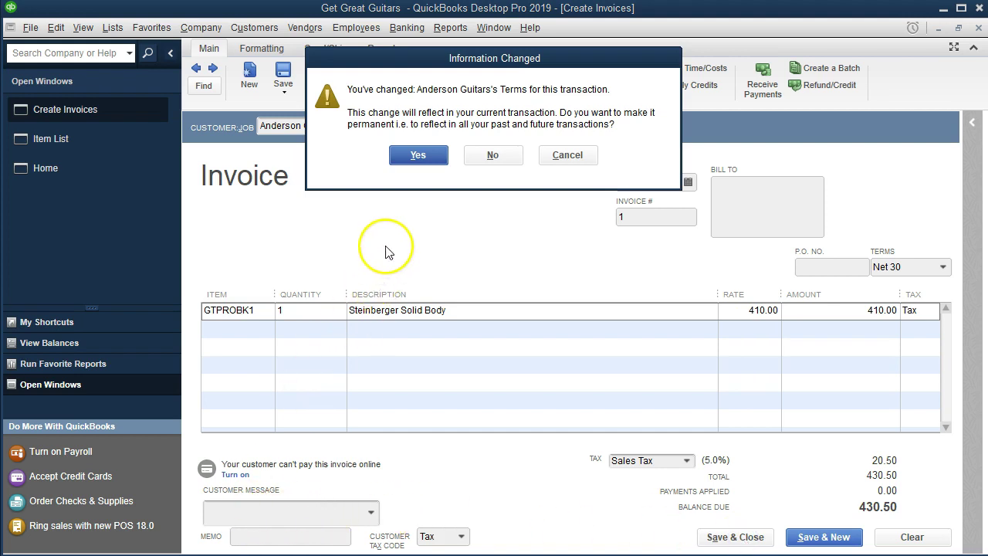
click(429, 163)
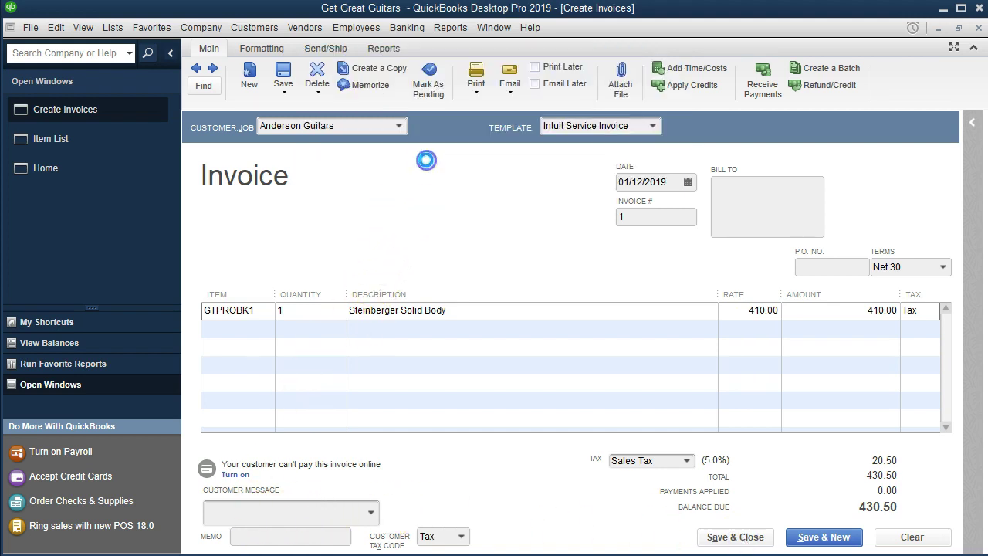
Open the Company & Financial Balance Sheet Standard report.
click(453, 26)
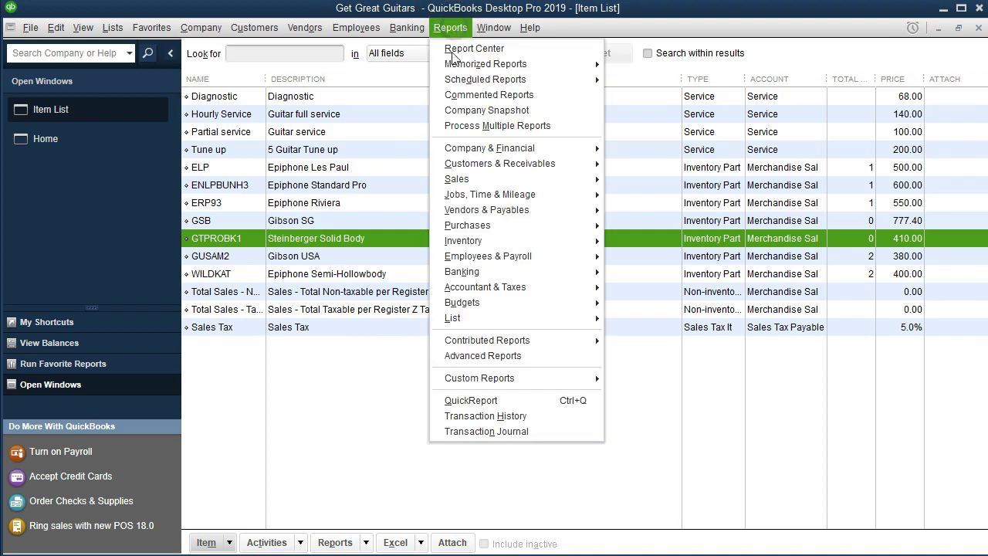
mouse_move(468, 152)
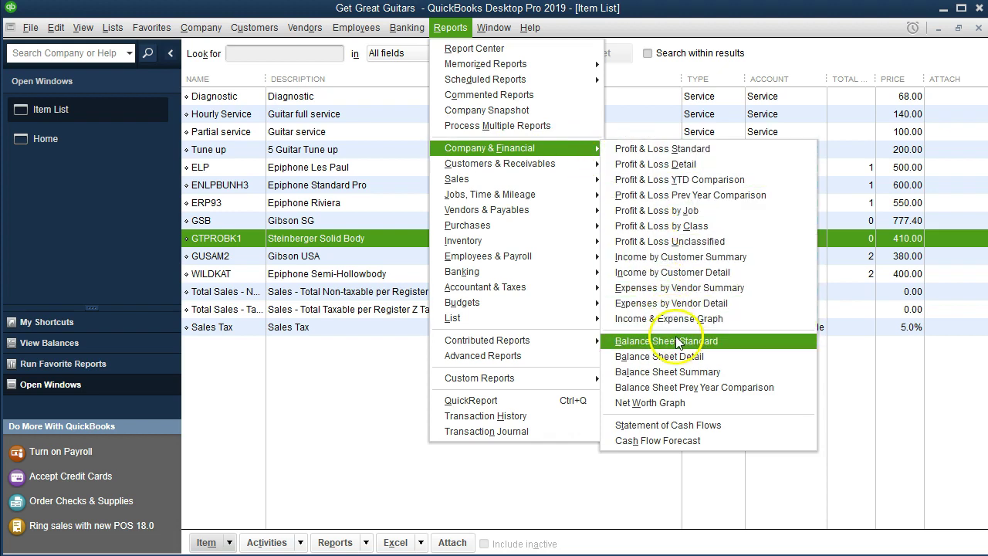
click(735, 340)
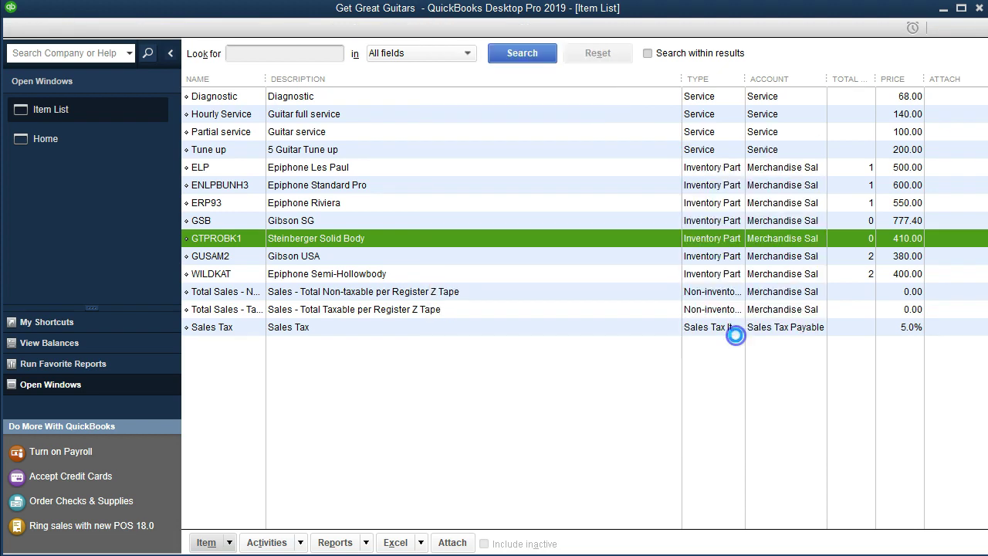
key(Tab)
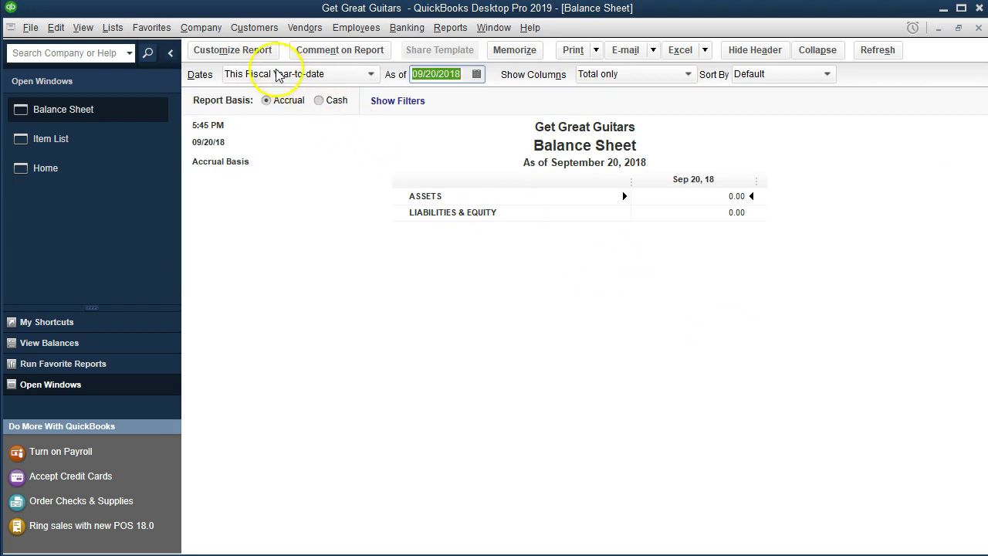
Customize the Balance Sheet date range to 01/01/2019 through 12/31/2019.
click(258, 54)
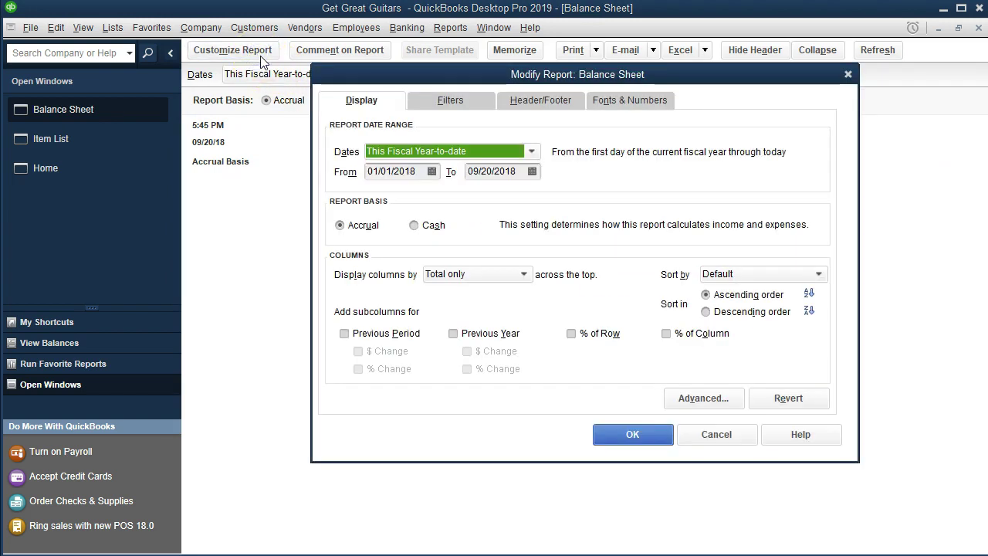
key(Tab)
text(010119)
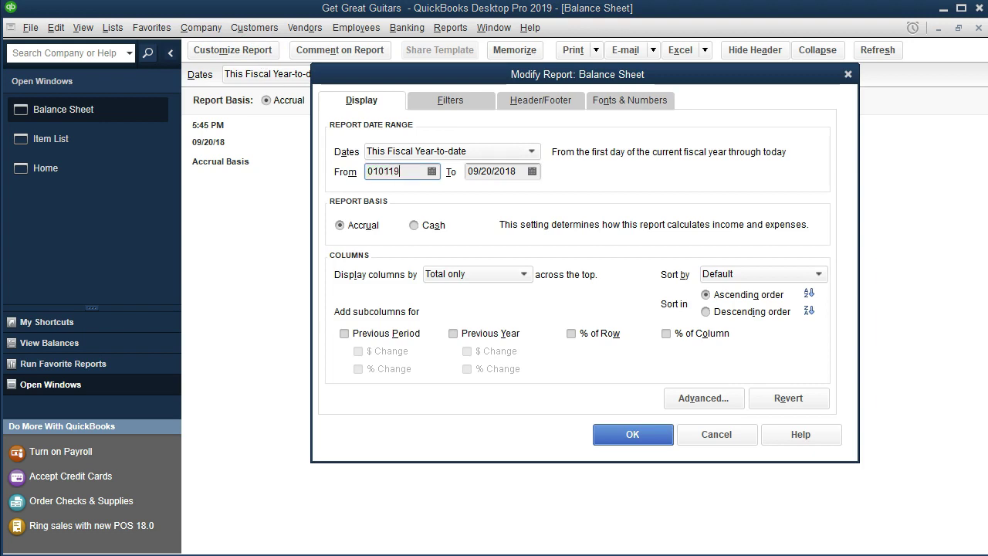
key(Tab)
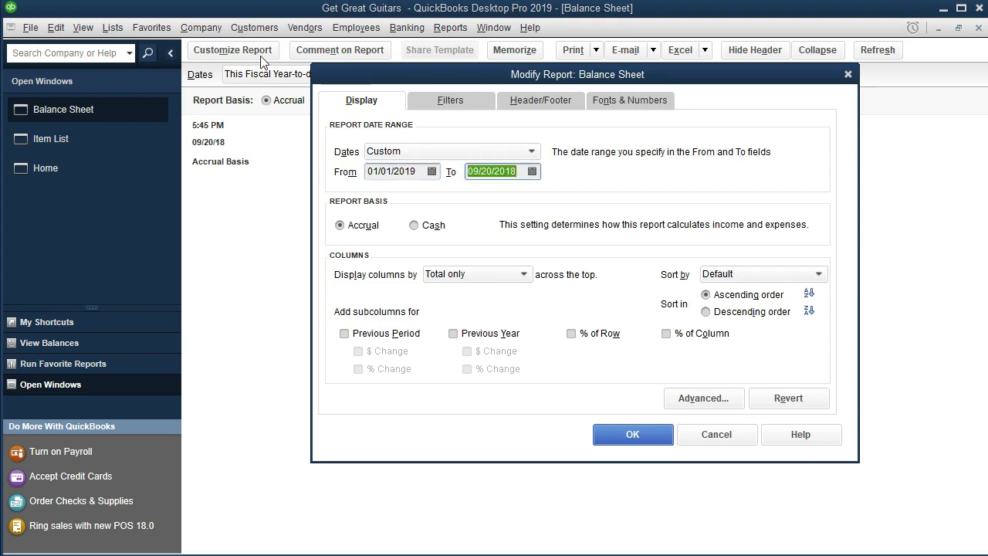
text(1)
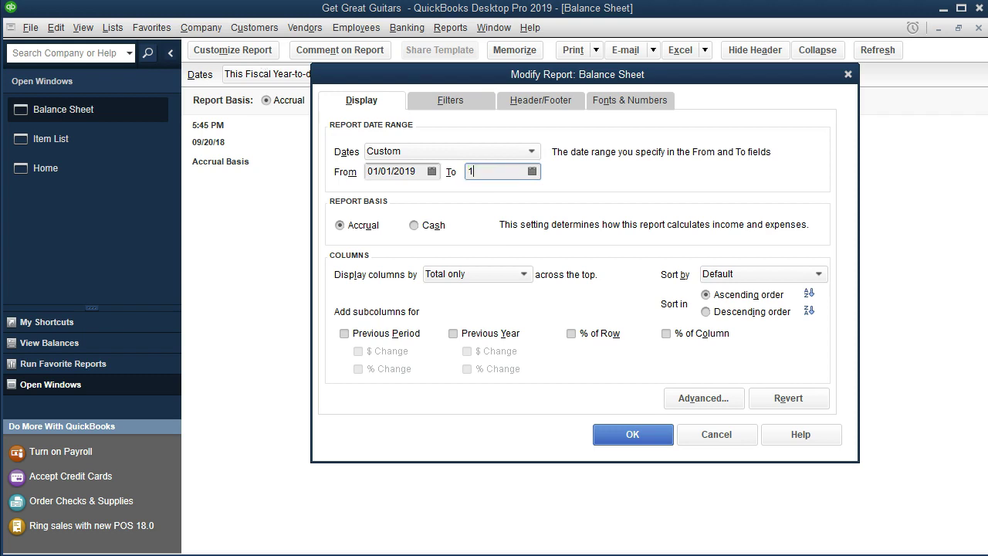
text(2/31/2019)
key(Tab)
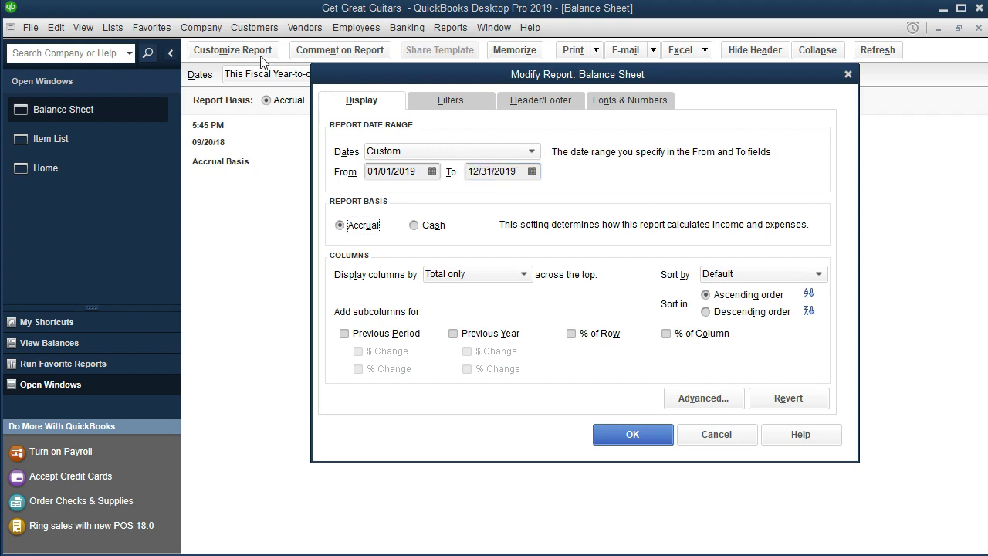
click(609, 432)
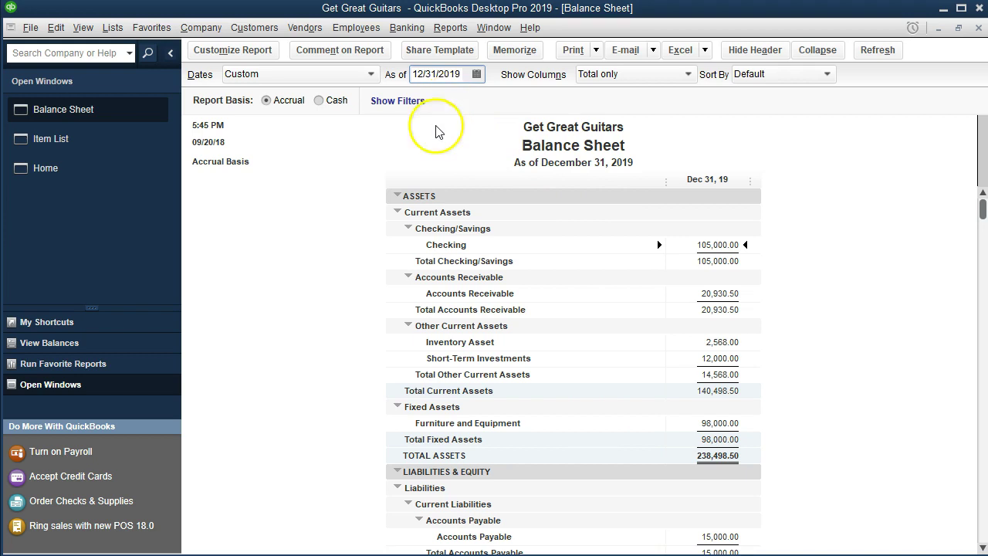
scroll(351, 262, down, 1)
scroll(351, 264, up, 1)
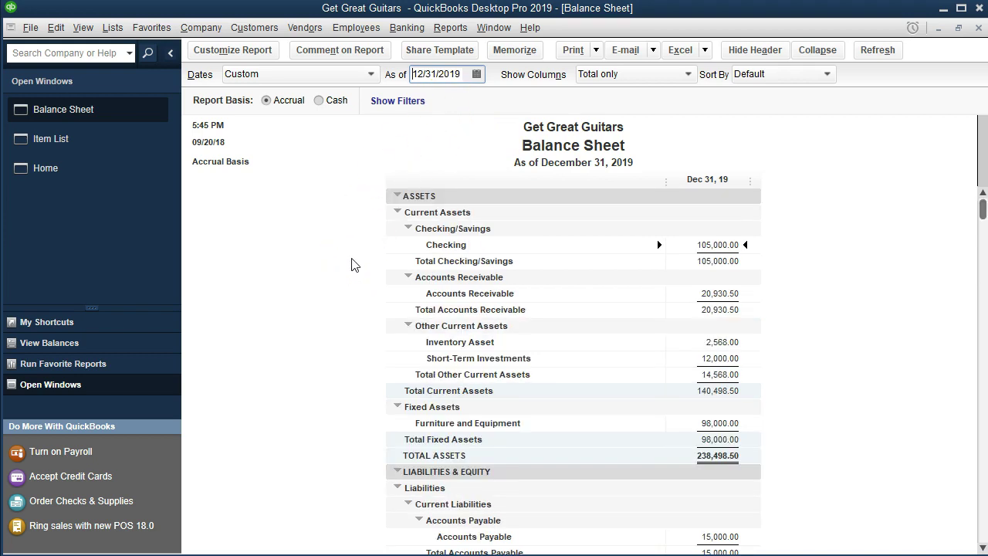
click(710, 293)
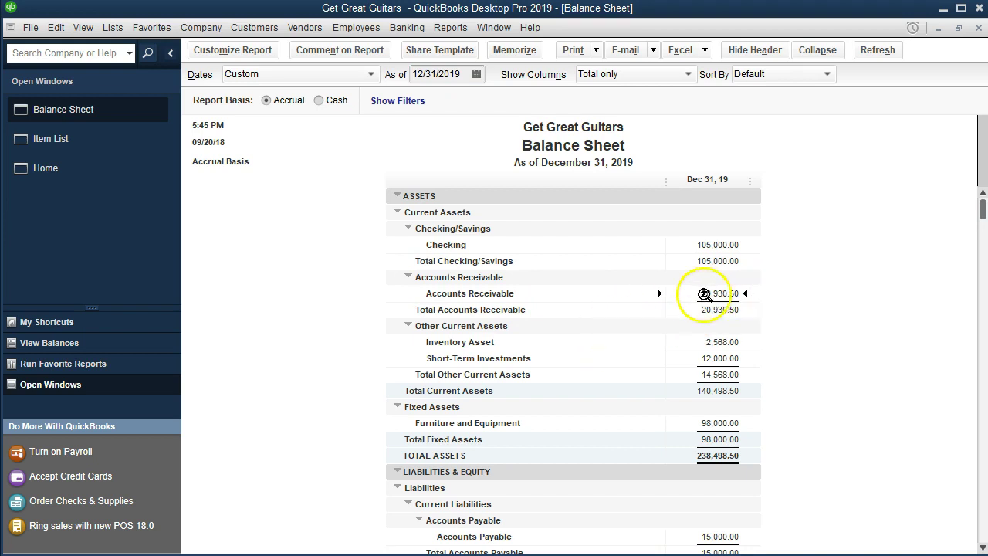
double_click(682, 294)
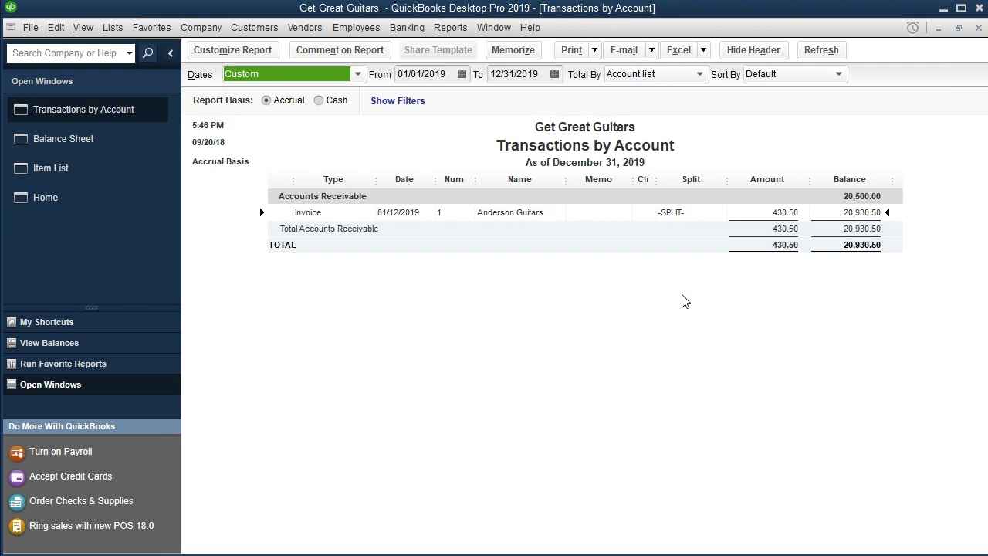
double_click(750, 214)
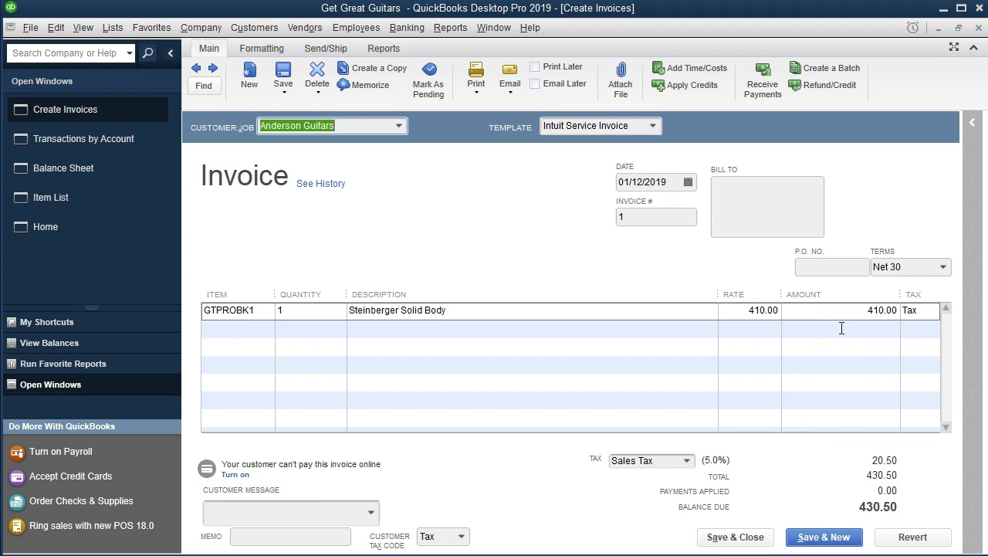
click(978, 30)
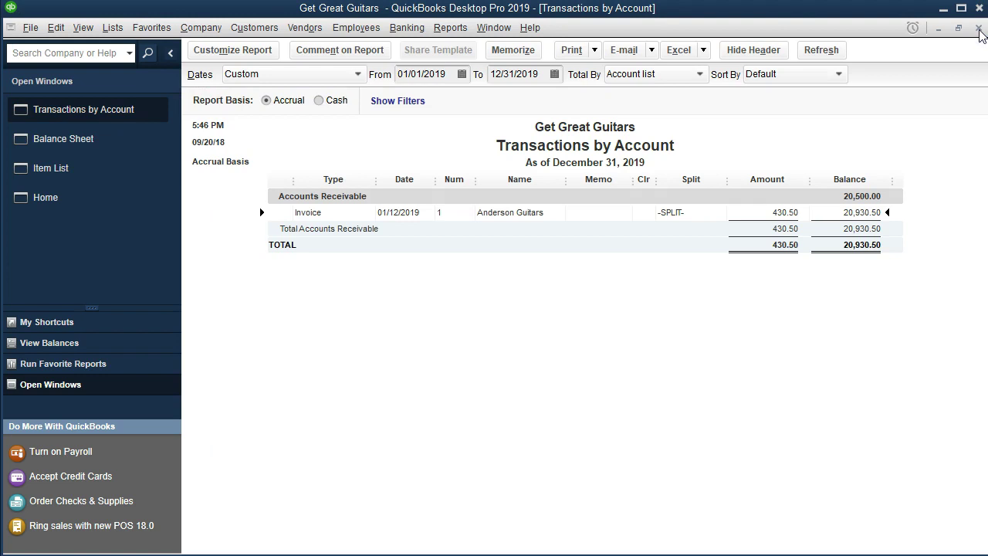
click(978, 29)
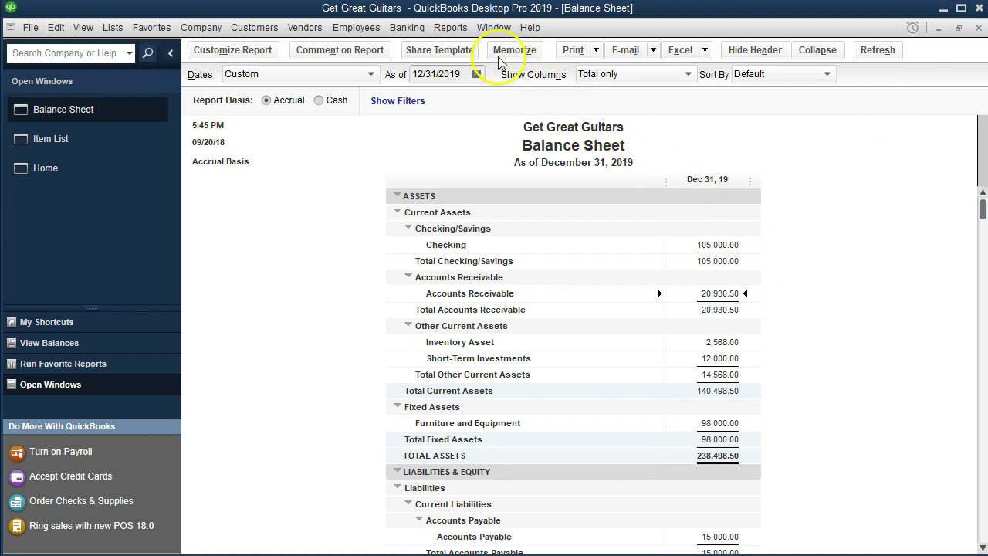
Open the standard Profit & Loss report.
click(450, 27)
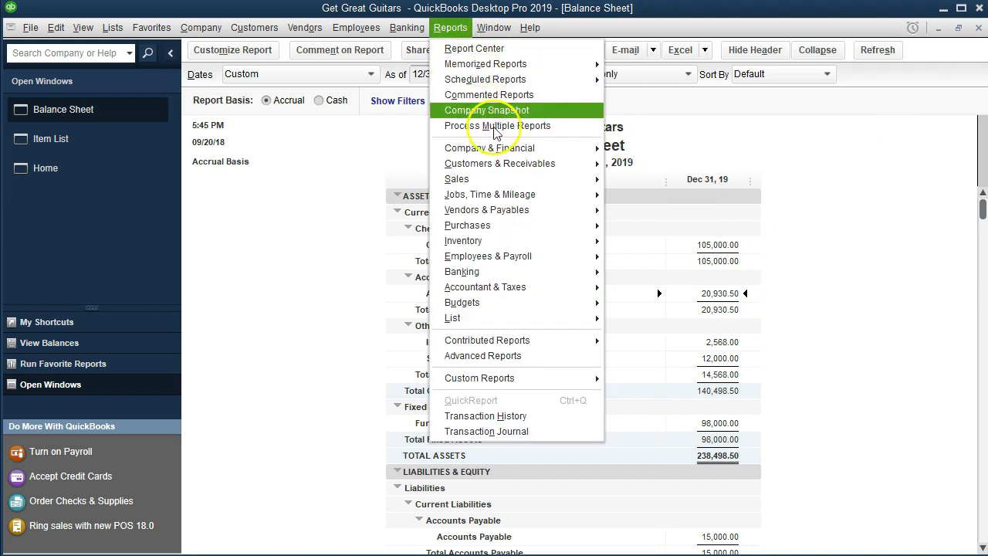
mouse_move(534, 153)
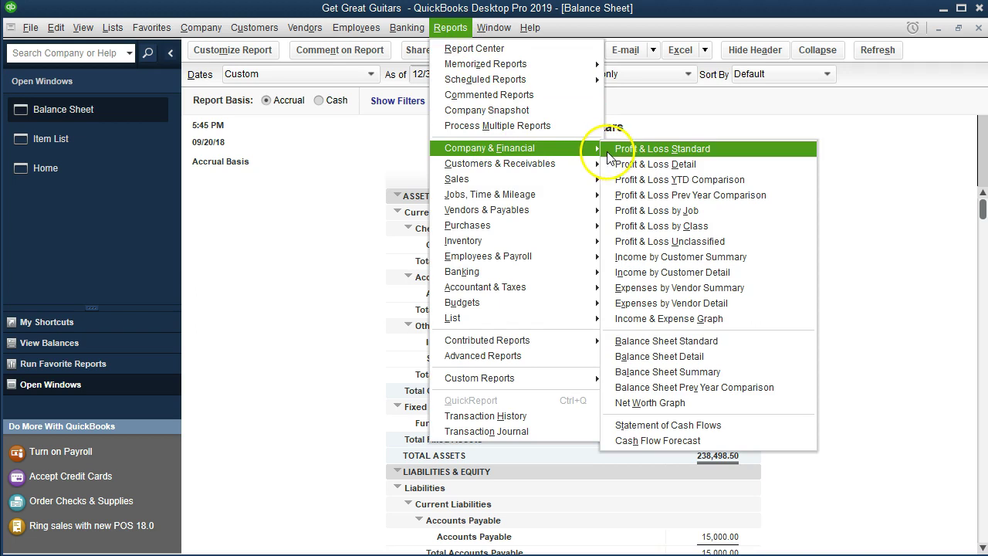
click(747, 149)
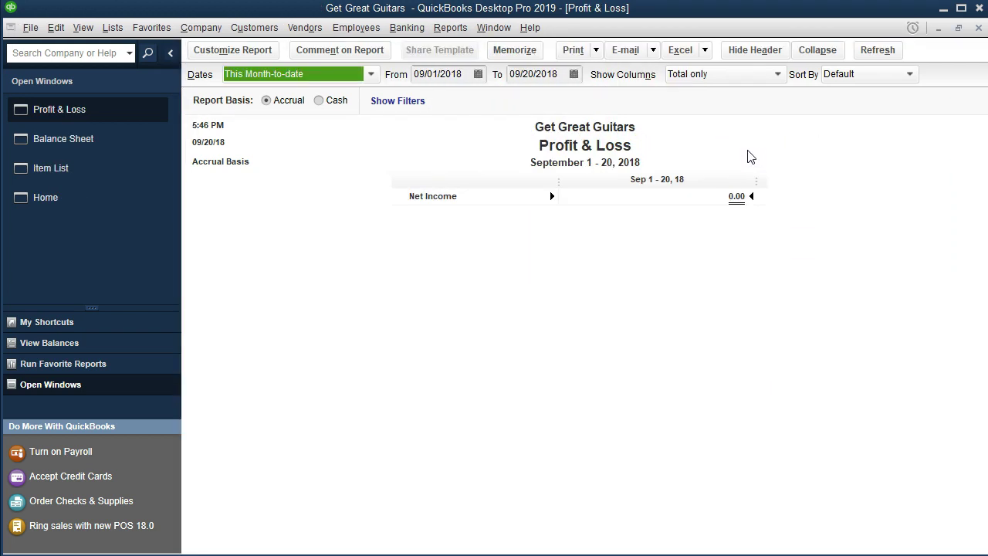
Set the Profit & Loss range to 01/01/2019 through 12/31/2019, fixing a mistyped end date.
text(010119)
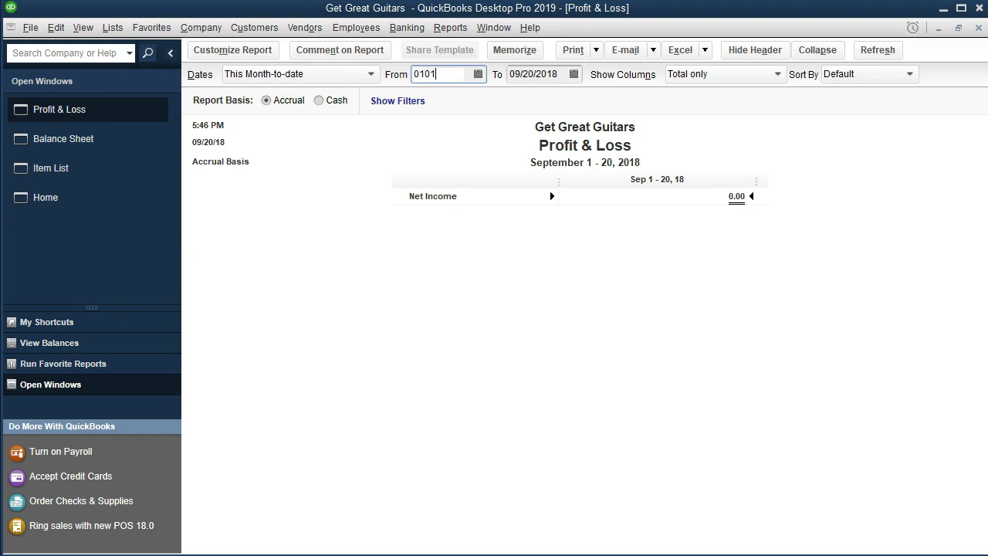
key(Tab)
text(013119)
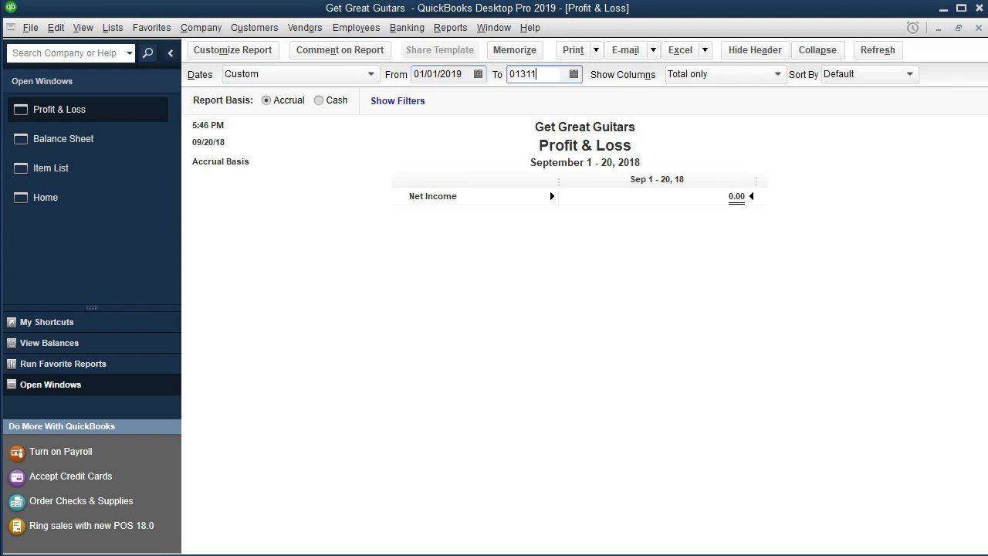
key(BackSpace)
key(BackSpace)
key(BackSpace)
key(BackSpace)
key(BackSpace)
key(BackSpace)
text(123119)
key(Tab)
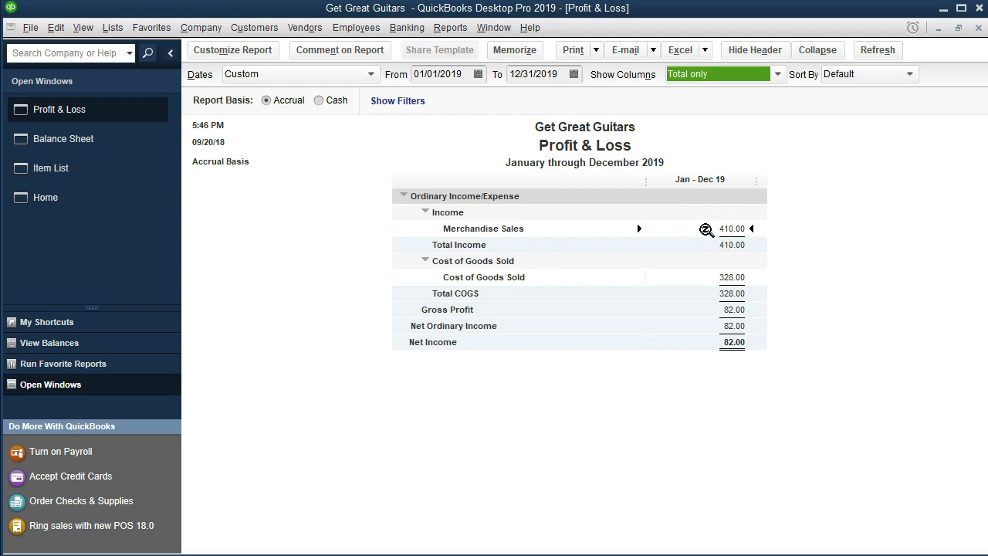
Drill from Merchandise Sales 410.00 into invoice 1, close both windows, and return to the Balance Sheet.
double_click(705, 229)
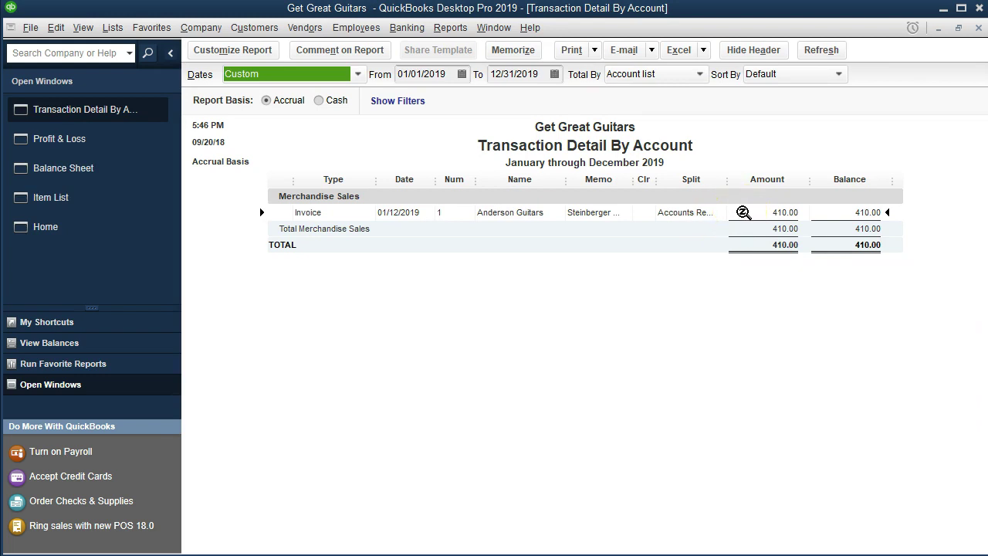
double_click(742, 212)
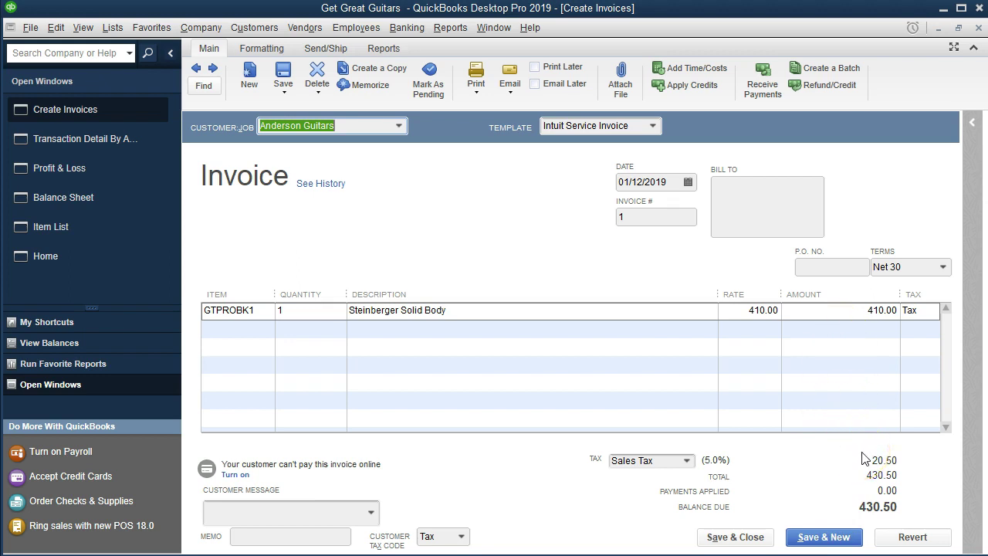
click(976, 29)
click(979, 27)
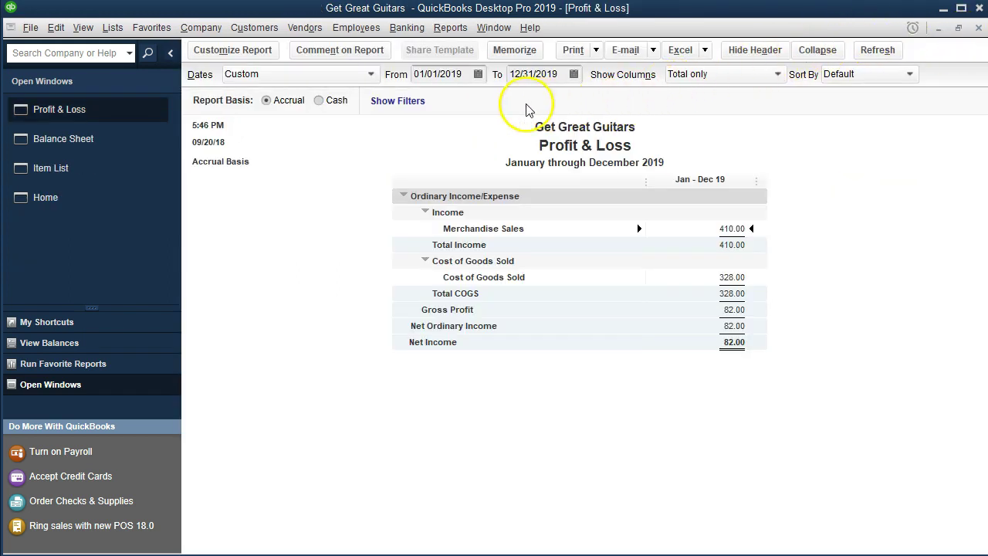
click(146, 145)
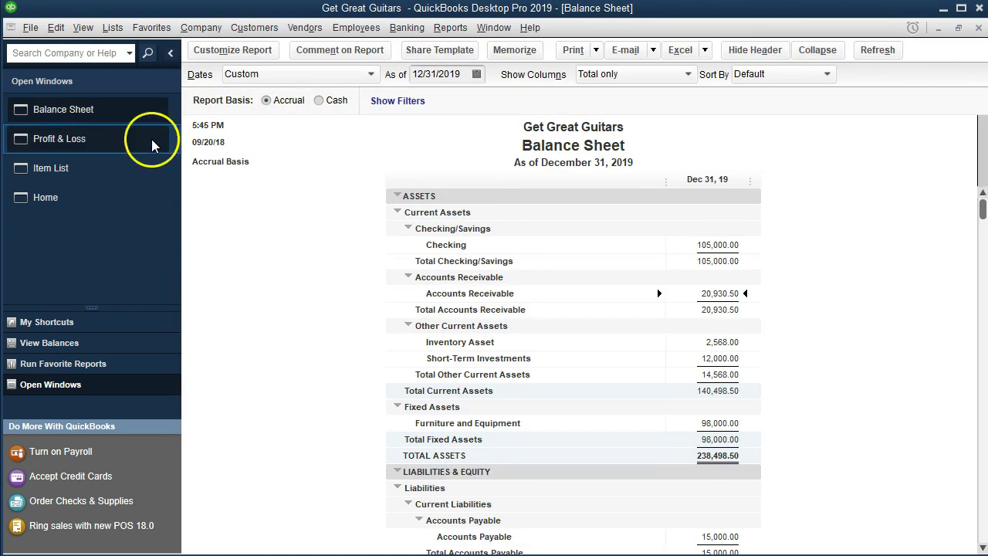
scroll(304, 258, down, 2)
scroll(307, 257, down, 3)
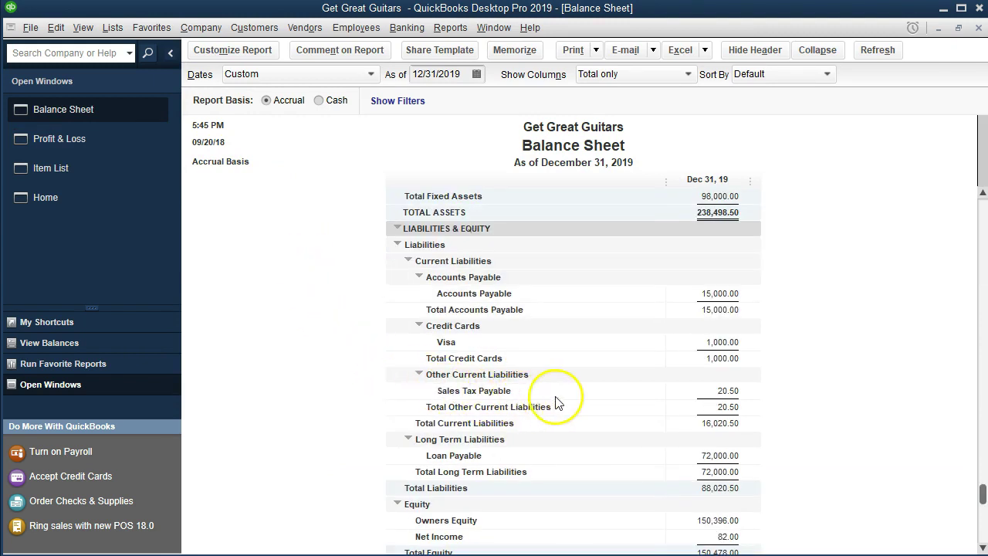
double_click(699, 395)
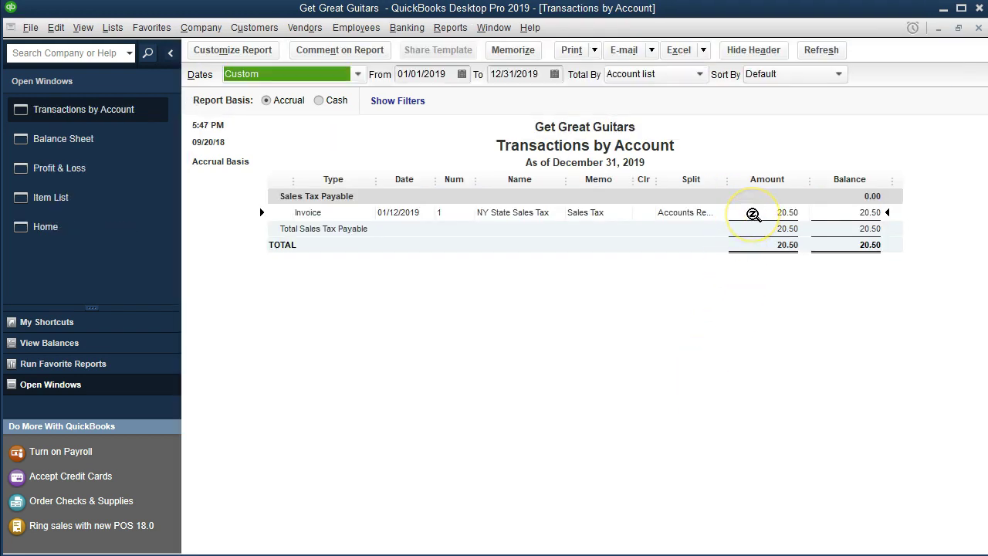
double_click(752, 213)
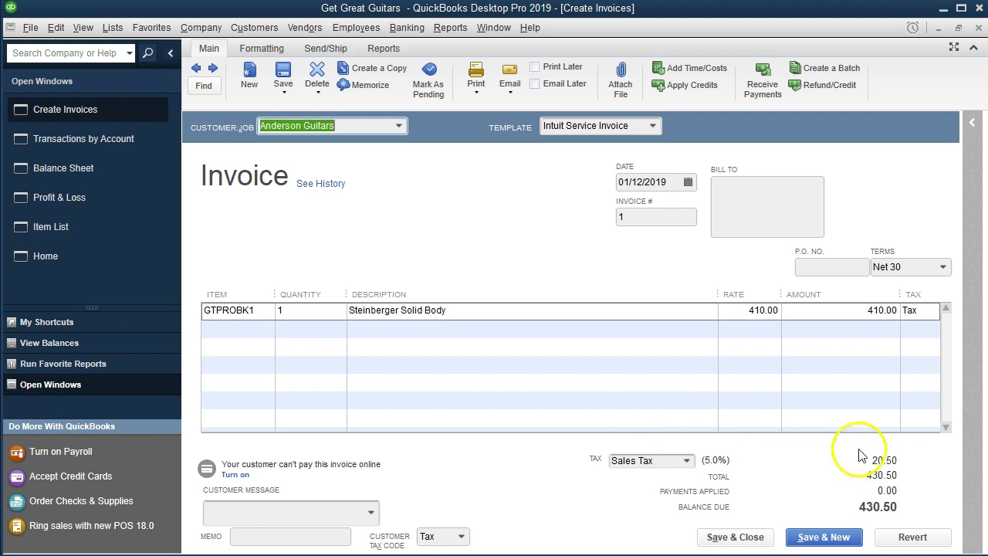
click(978, 28)
click(979, 28)
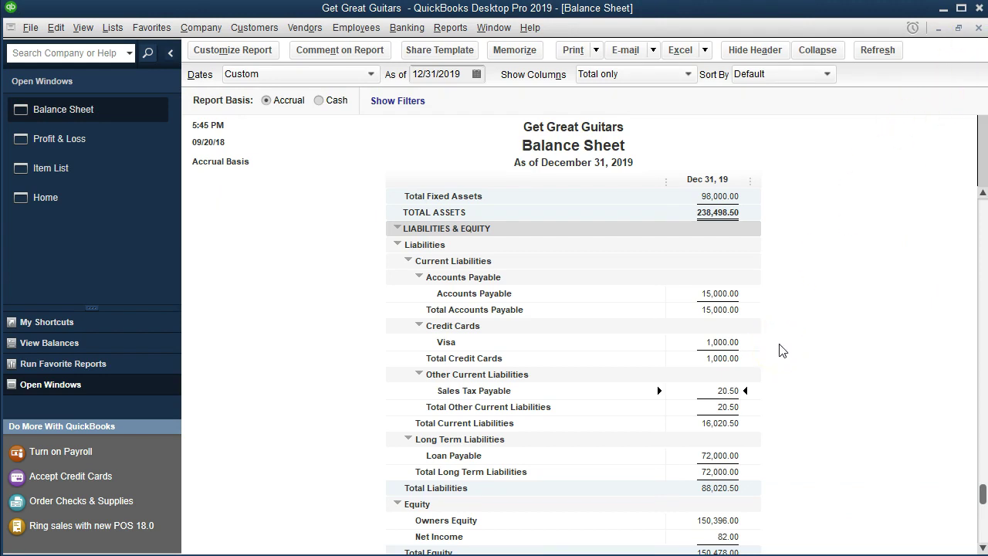
Drill from Inventory Asset 2,568.00 into its -328.00 entry and open invoice 1.
scroll(779, 345, up, 4)
scroll(779, 345, up, 1)
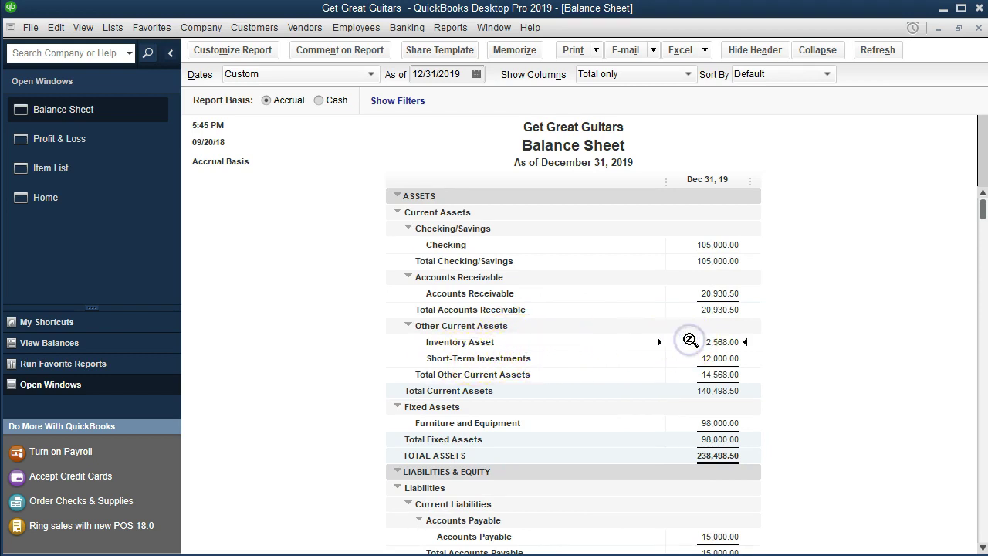
double_click(689, 339)
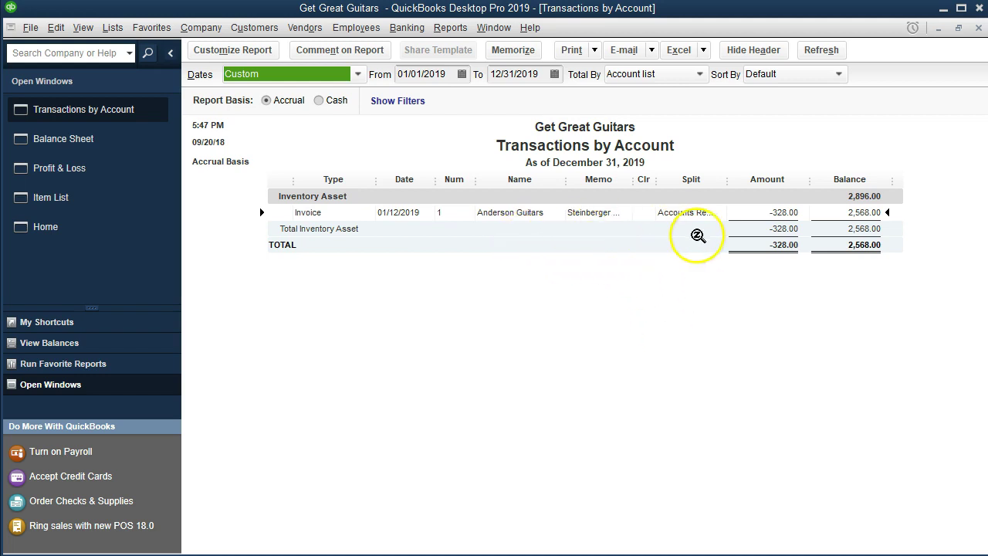
double_click(746, 211)
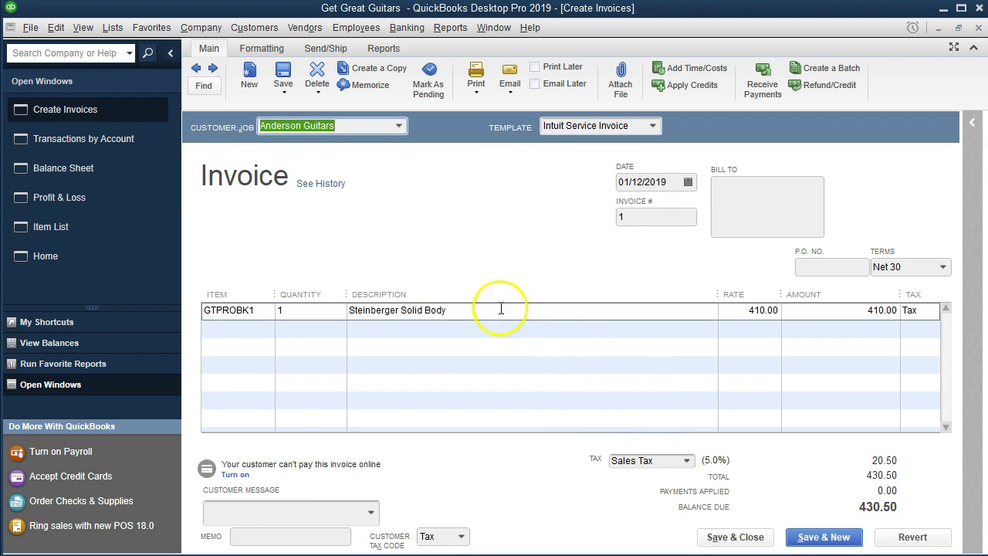
Check GTPROBK1's 328.00 cost, close the Inventory Asset transactions report, and return to Profit & Loss.
click(106, 228)
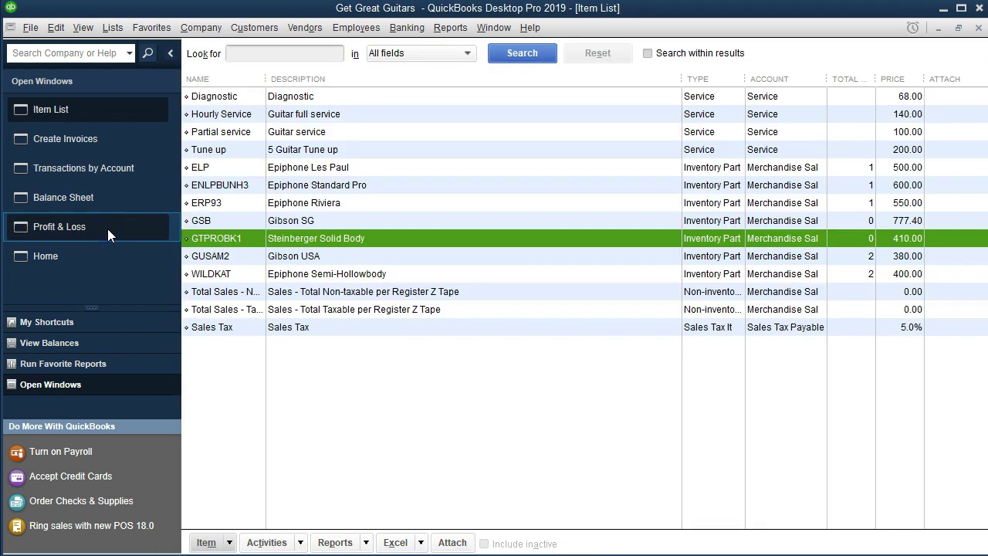
double_click(409, 238)
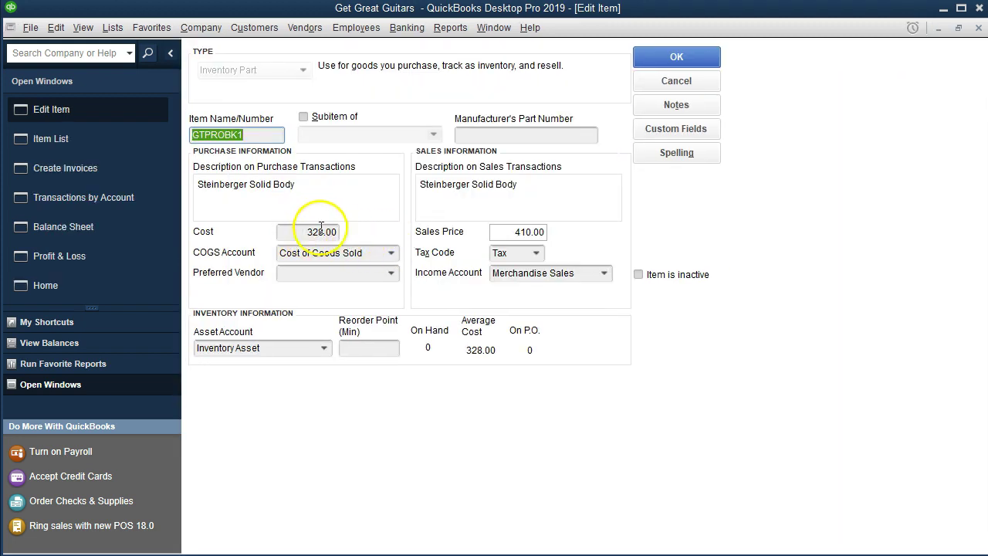
click(978, 28)
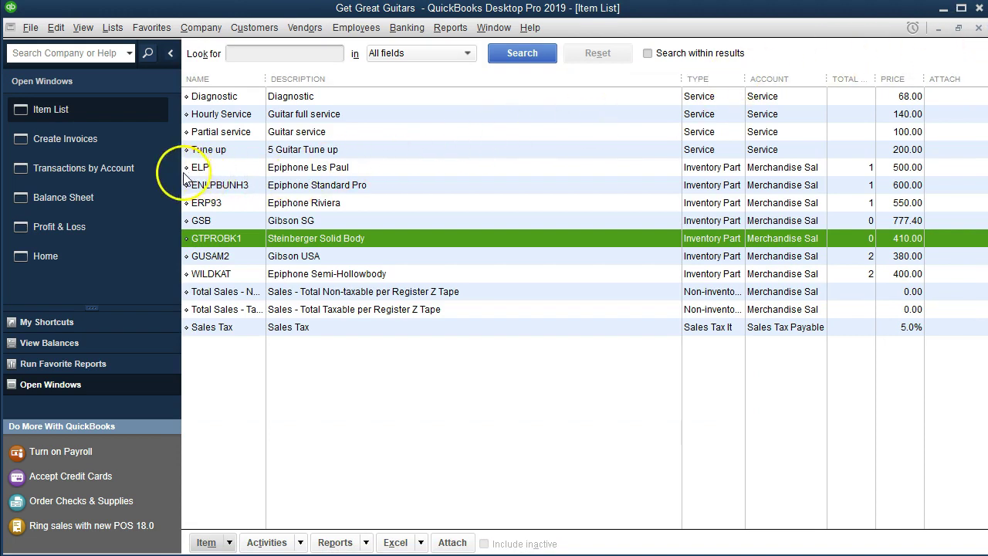
click(130, 172)
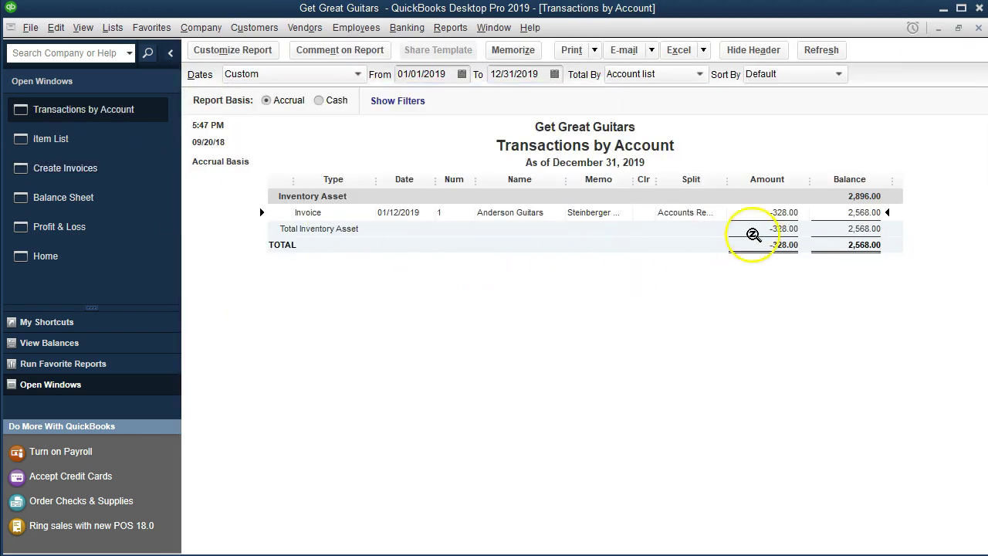
click(977, 28)
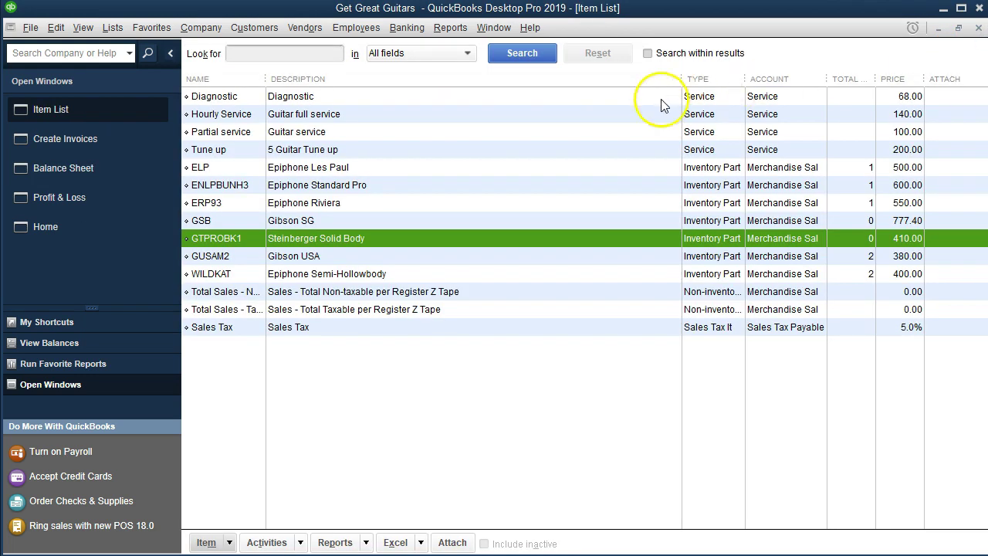
click(136, 202)
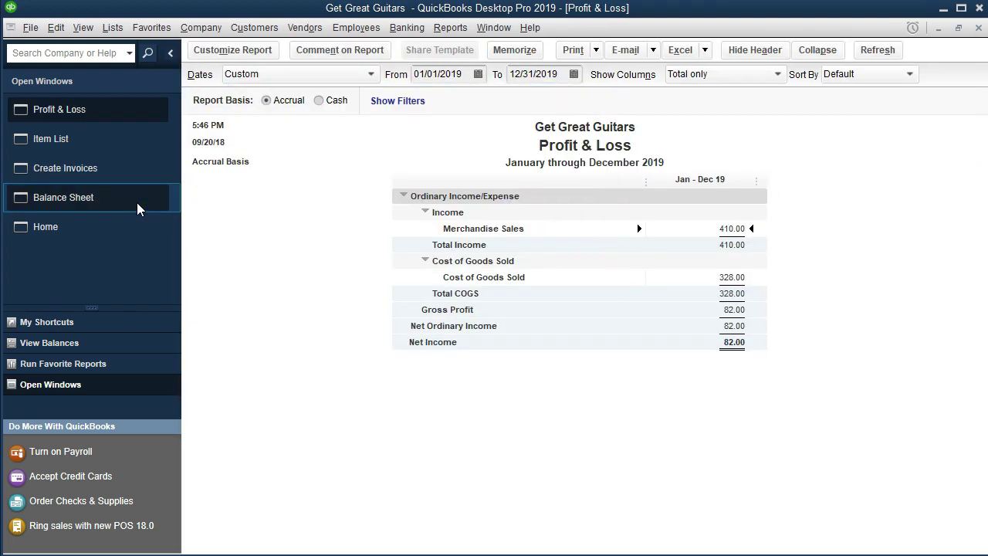
Point out Cost of Goods Sold 328.00, Merchandise Sales 410.00 and Gross Profit 82.00, then go Home.
click(729, 276)
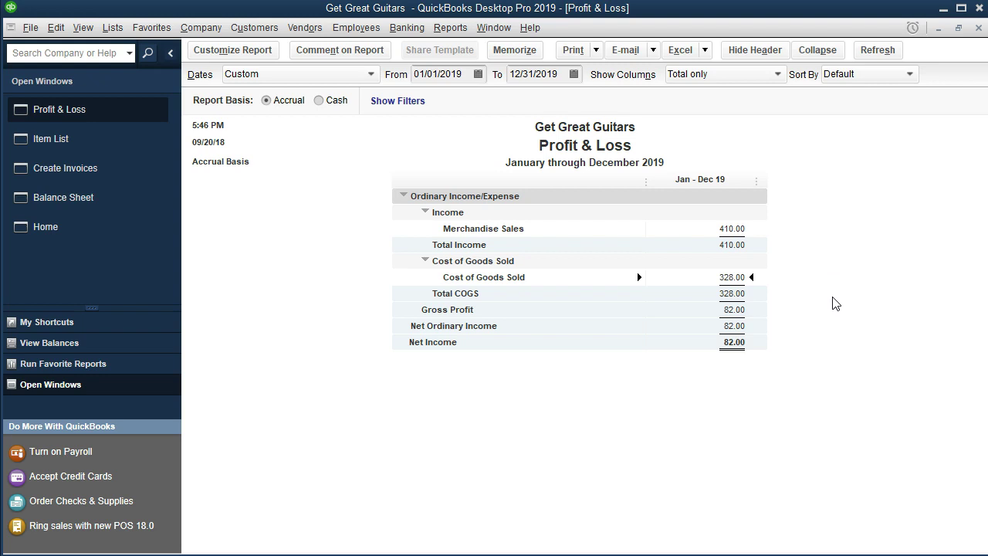
click(731, 229)
click(737, 277)
click(733, 310)
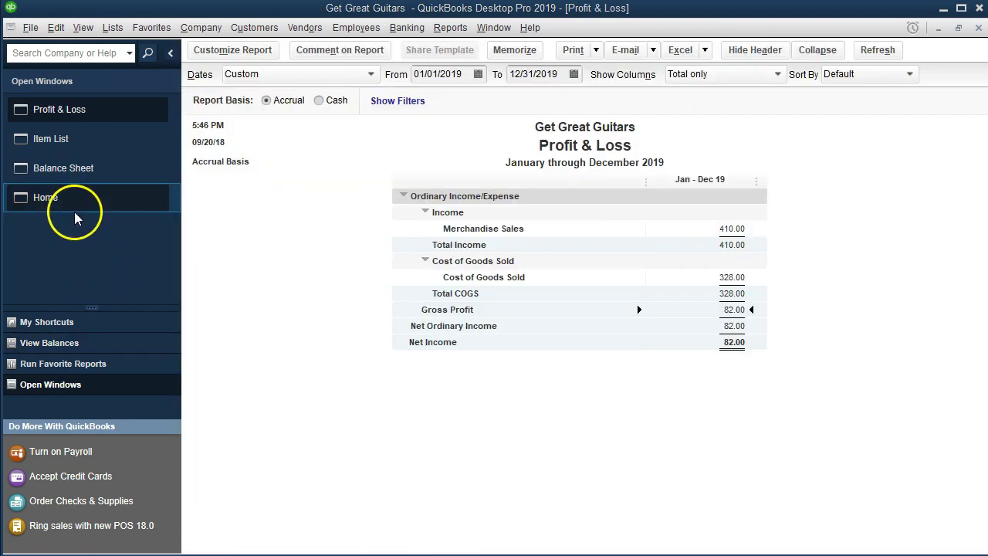
click(73, 202)
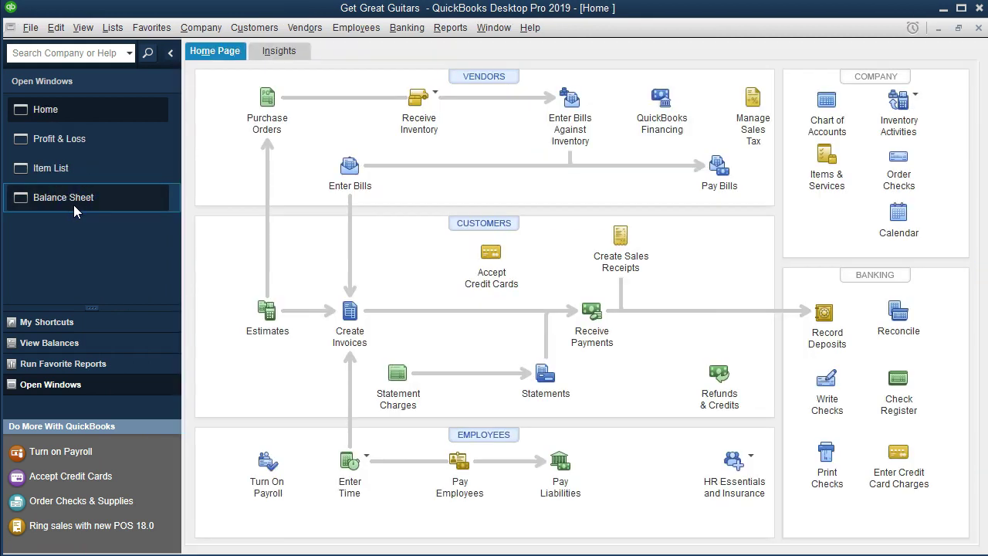
Start blank invoice number 2 from the Home page and drop down the Customer:Job list.
click(365, 327)
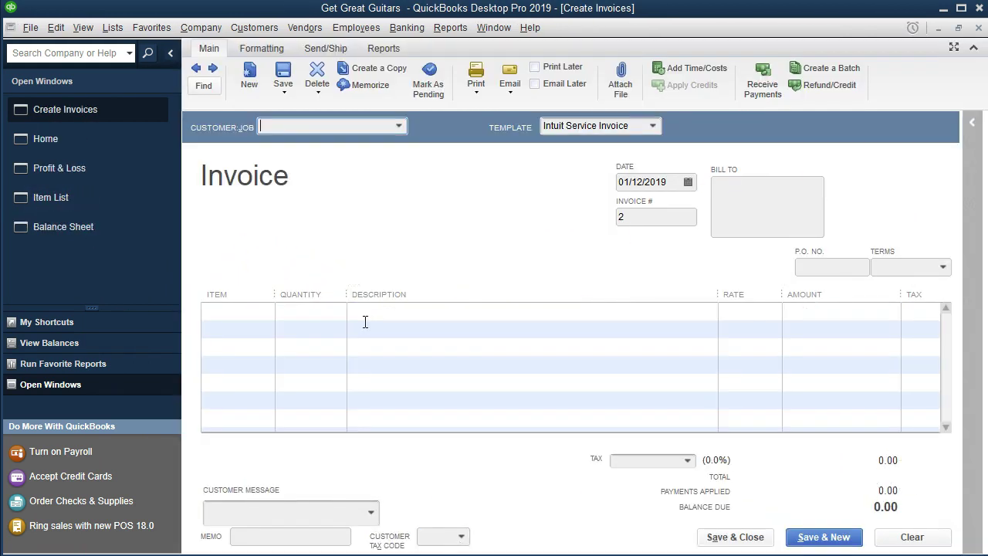
click(270, 32)
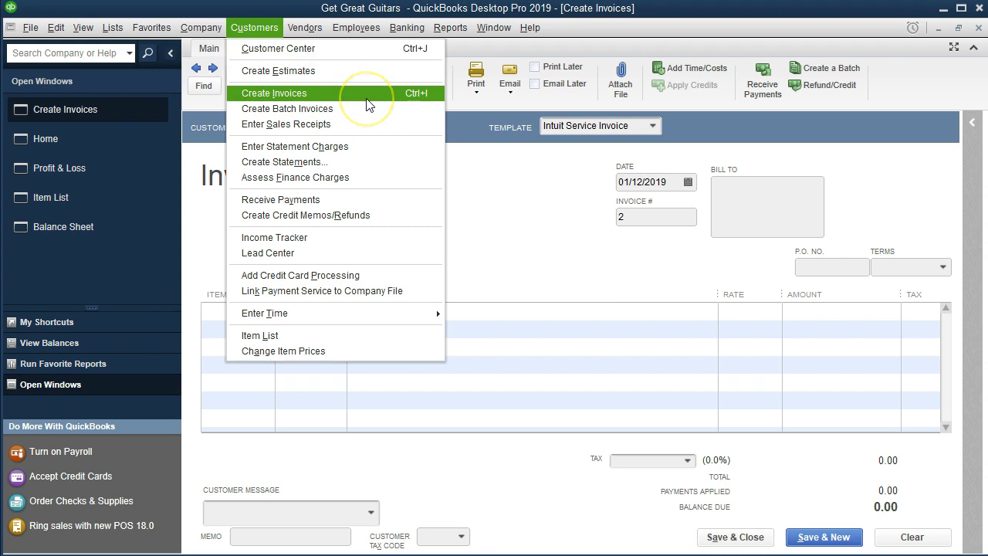
click(498, 179)
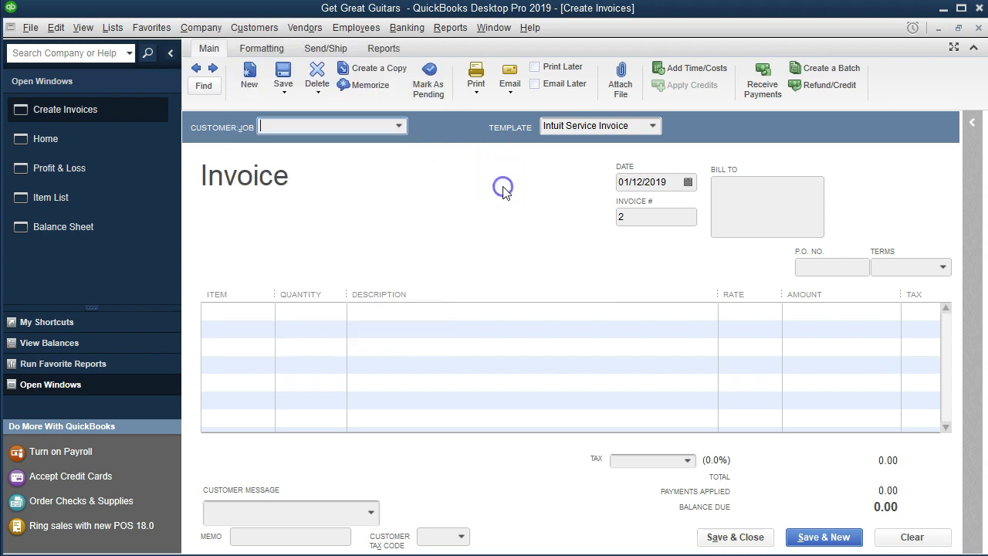
click(399, 126)
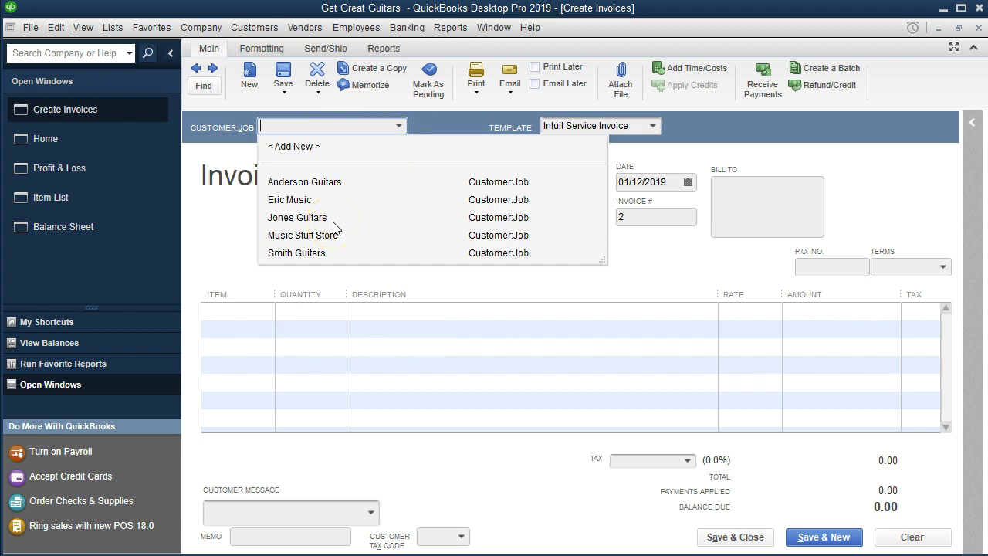
Select Jones Guitars as the customer on invoice 2, dated 01/12/2019.
text(Jones Guitars)
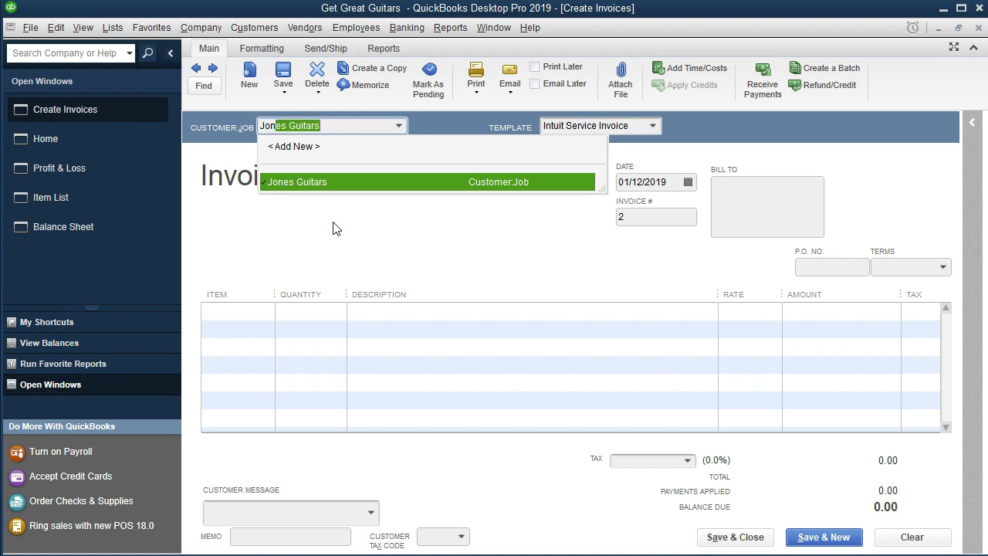
key(Tab)
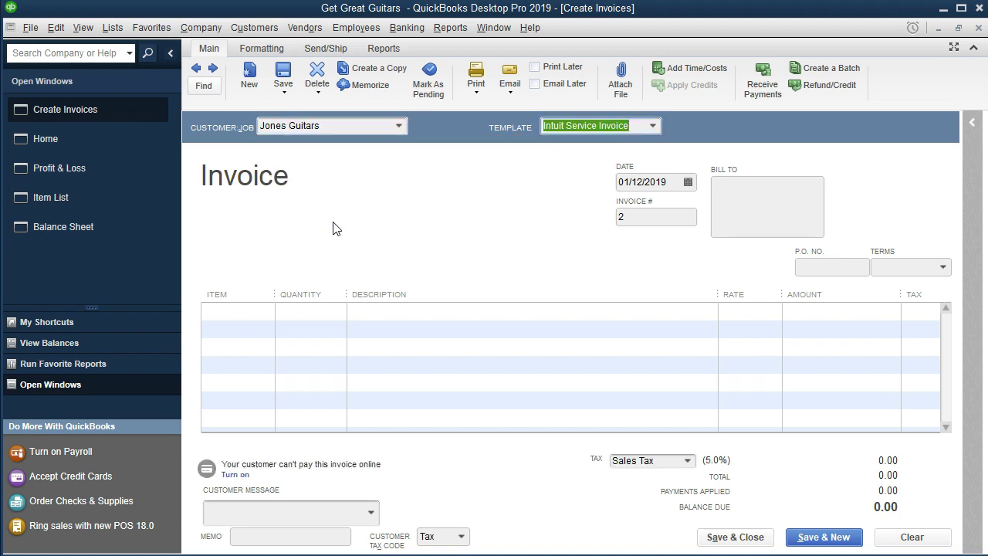
key(Tab)
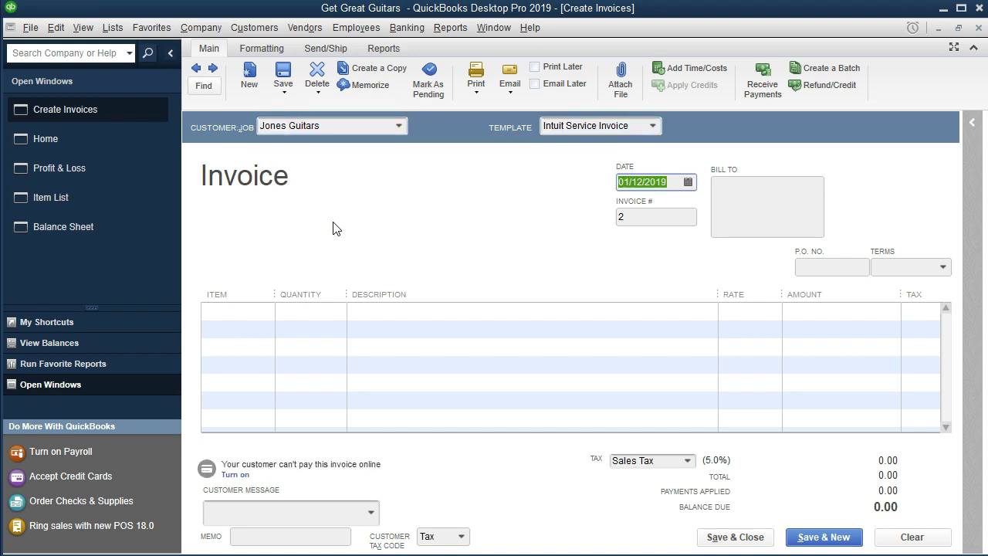
key(Tab)
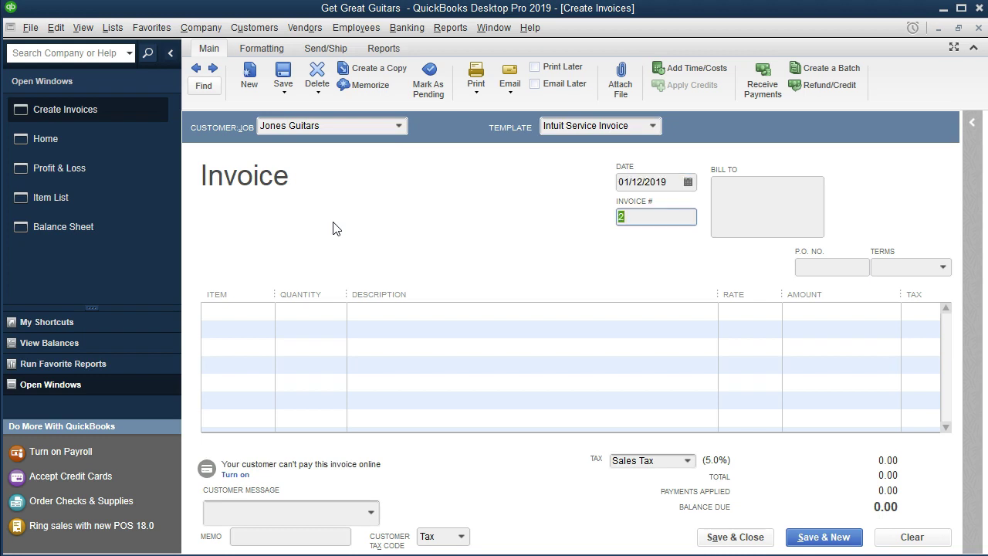
key(Tab)
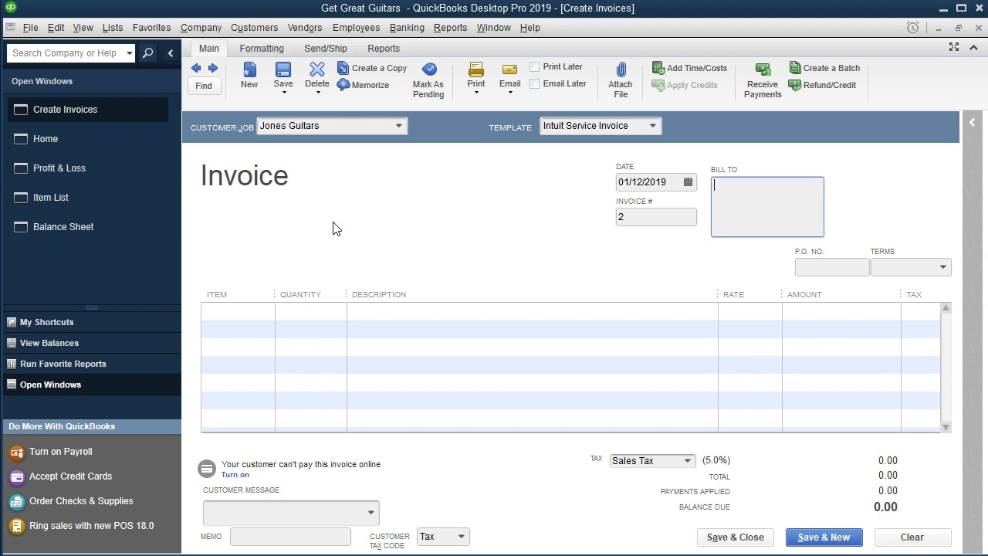
key(Tab)
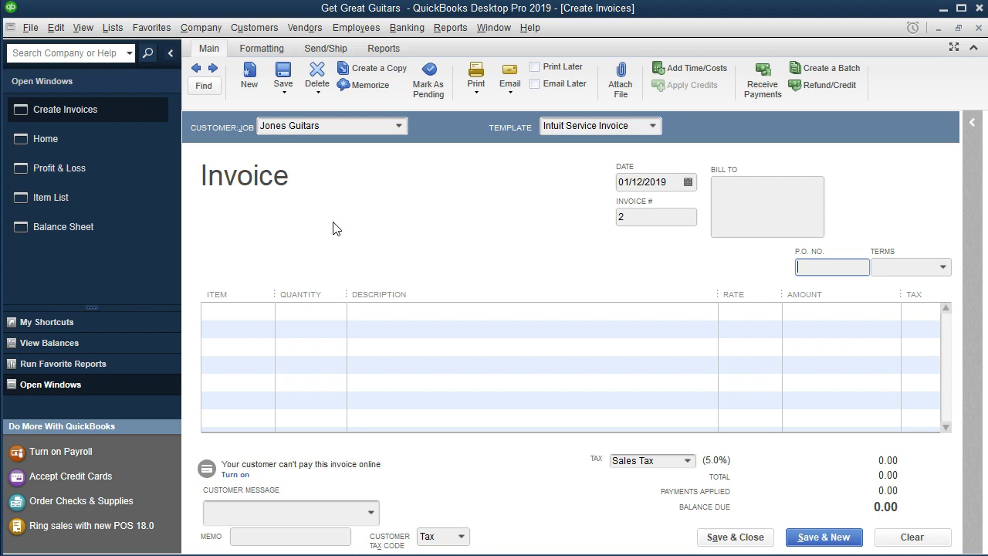
Set the invoice's payment terms to Net 30.
key(Tab)
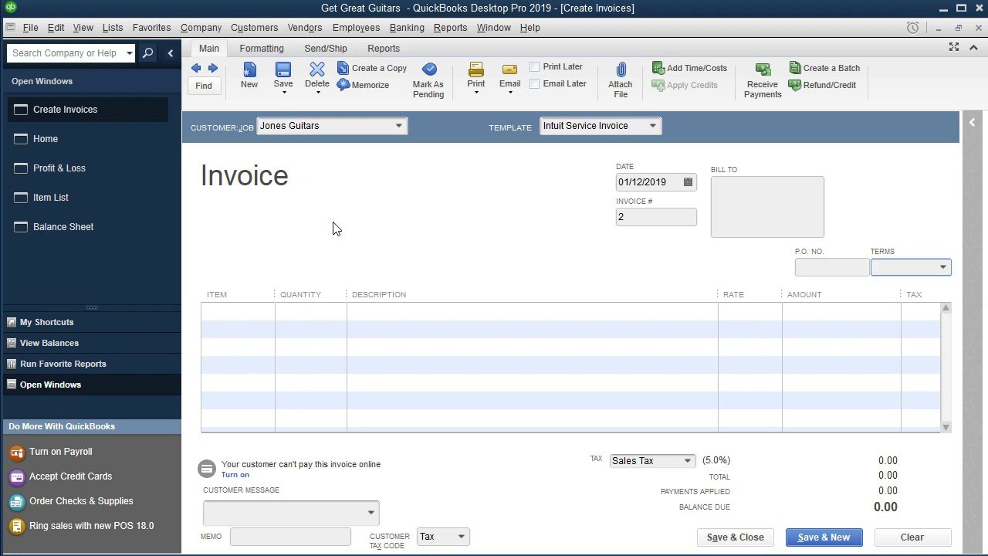
text(Net 30)
key(Down)
key(Tab)
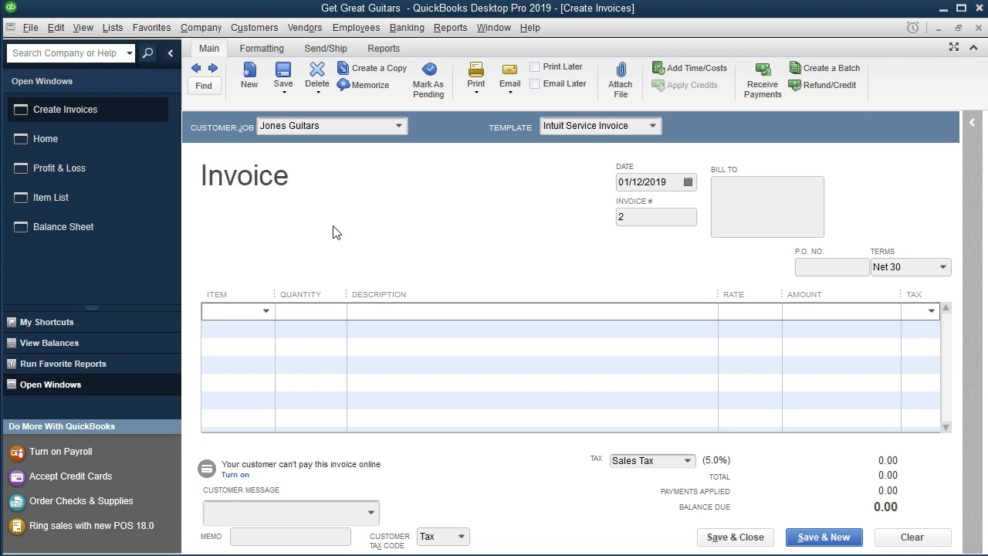
Add one GUSAM2 Gibson USA at 380.00, giving 19.00 tax and 399.00 balance due.
click(267, 313)
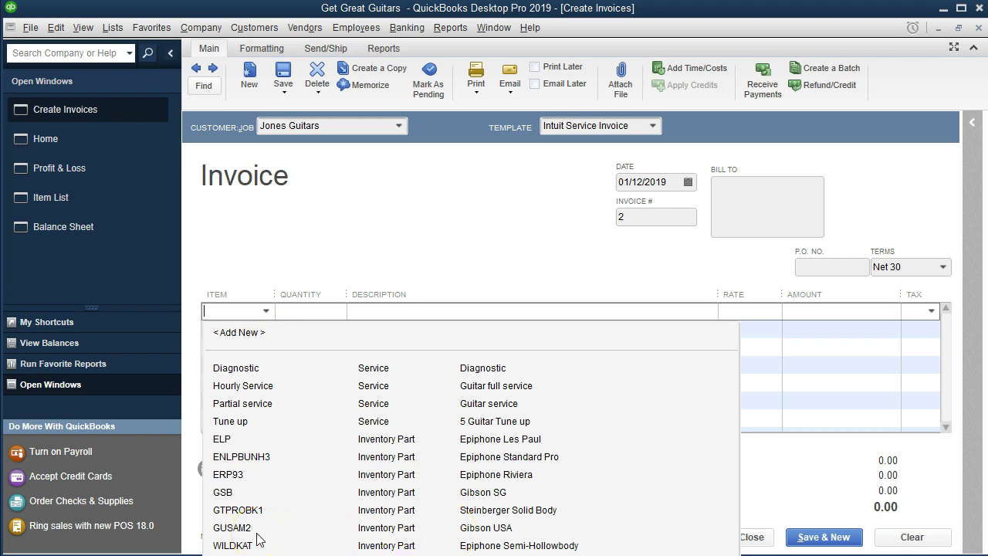
text(GUSAM2)
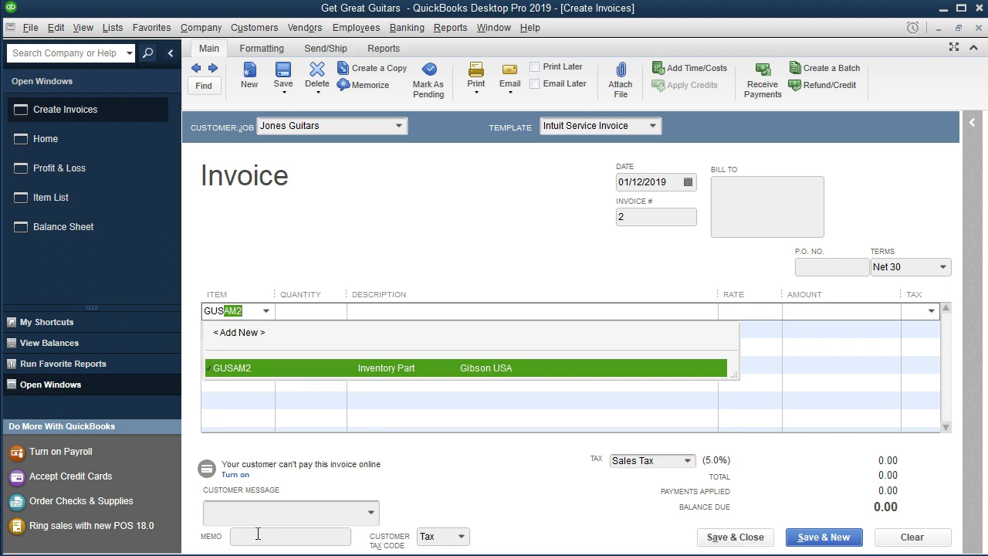
key(Tab)
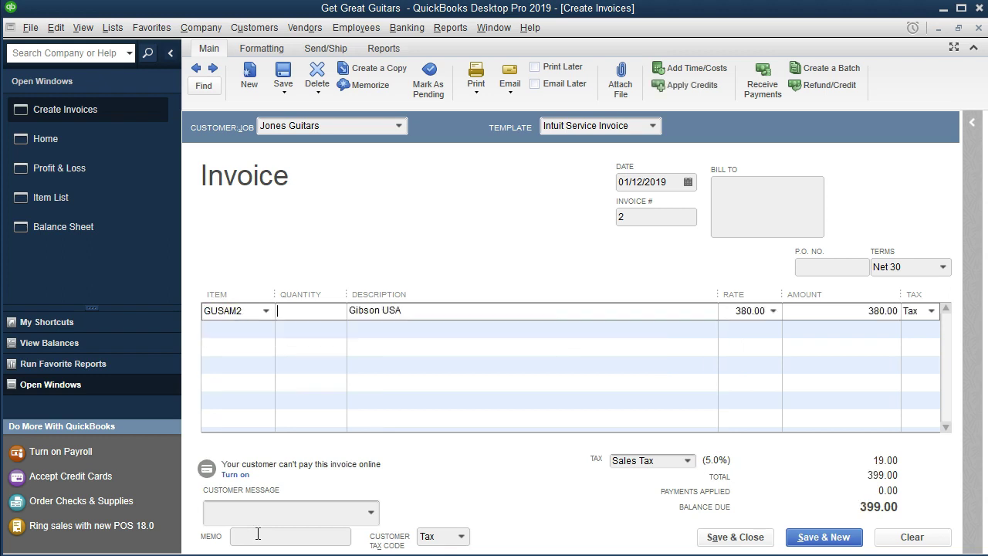
text(1)
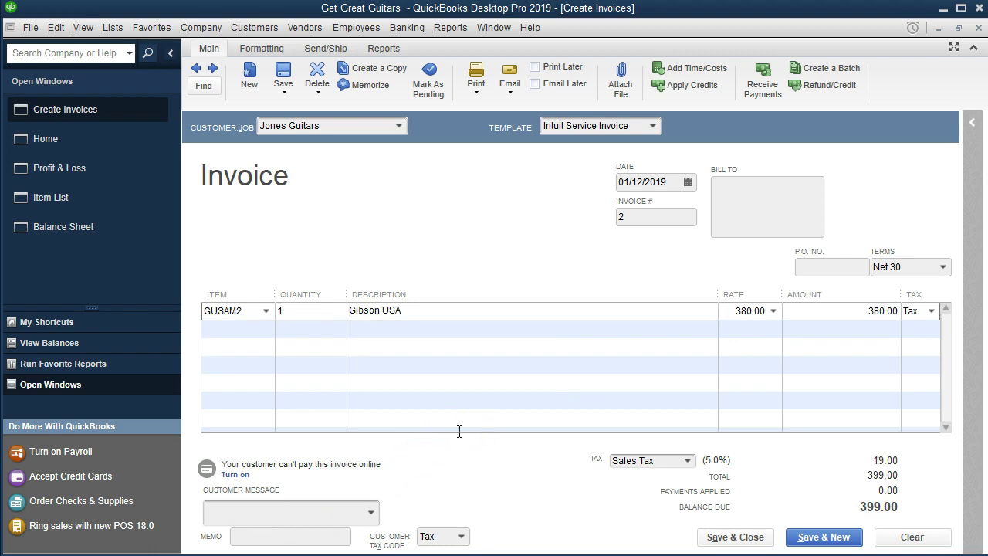
key(Tab)
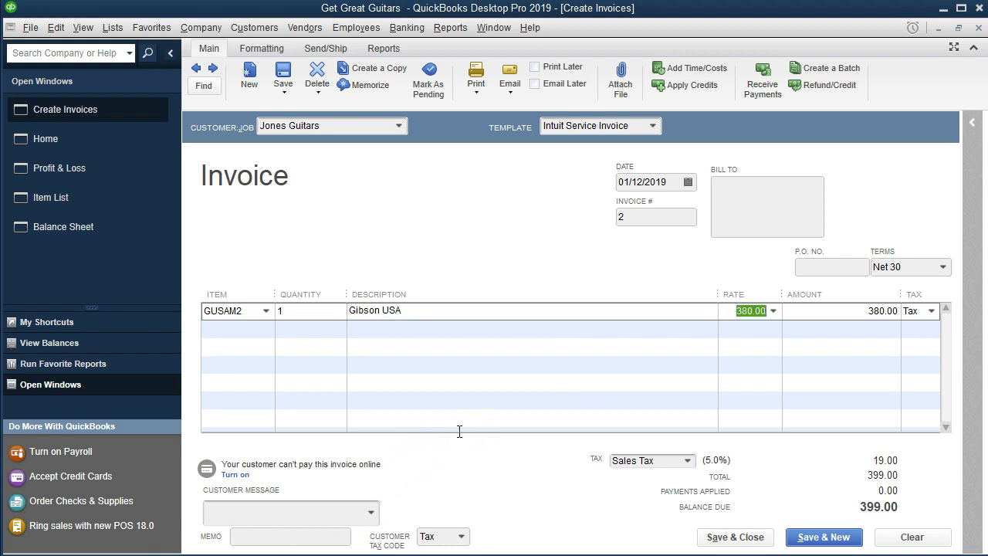
key(Tab)
click(783, 349)
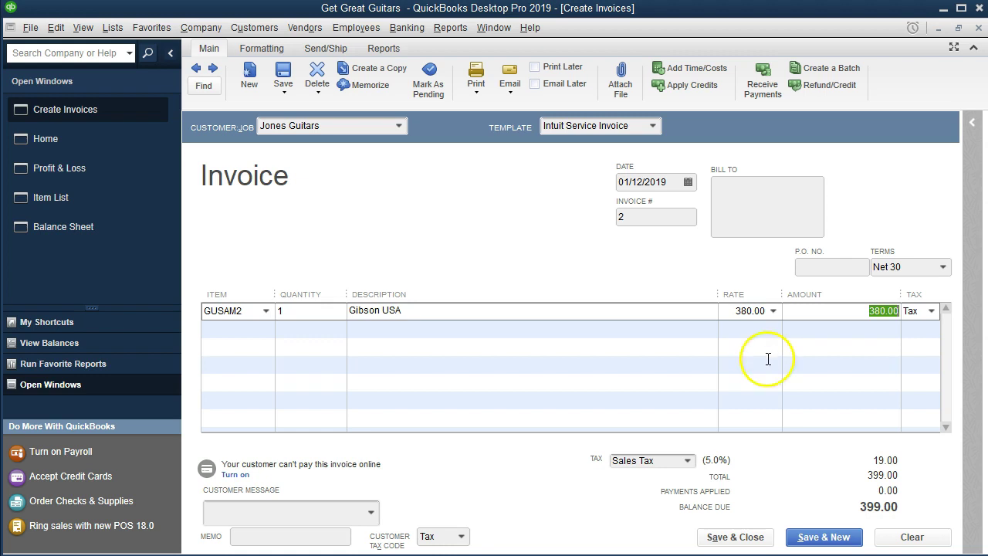
Save invoice 2, keep Net 30 as Jones Guitars' terms, and show the Balance Sheet.
click(756, 540)
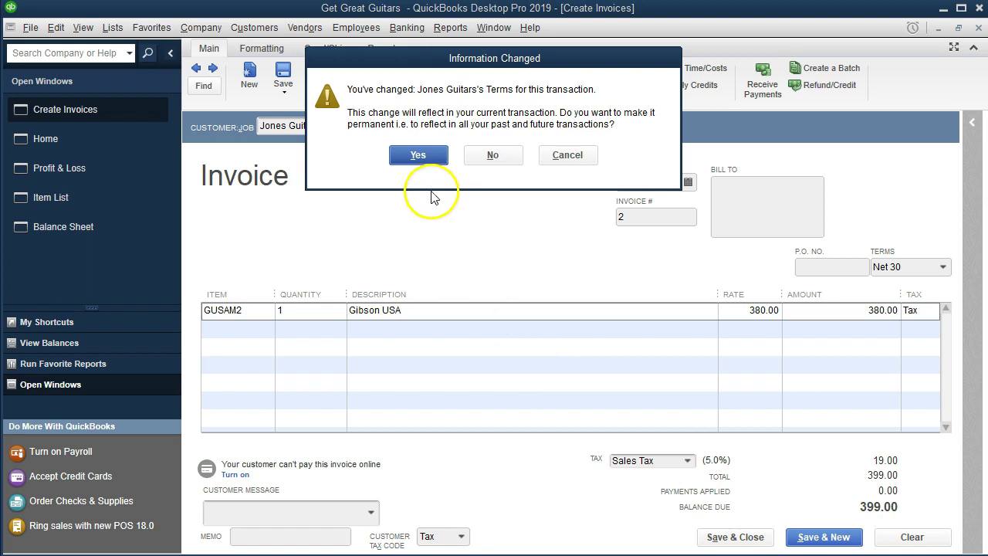
click(418, 158)
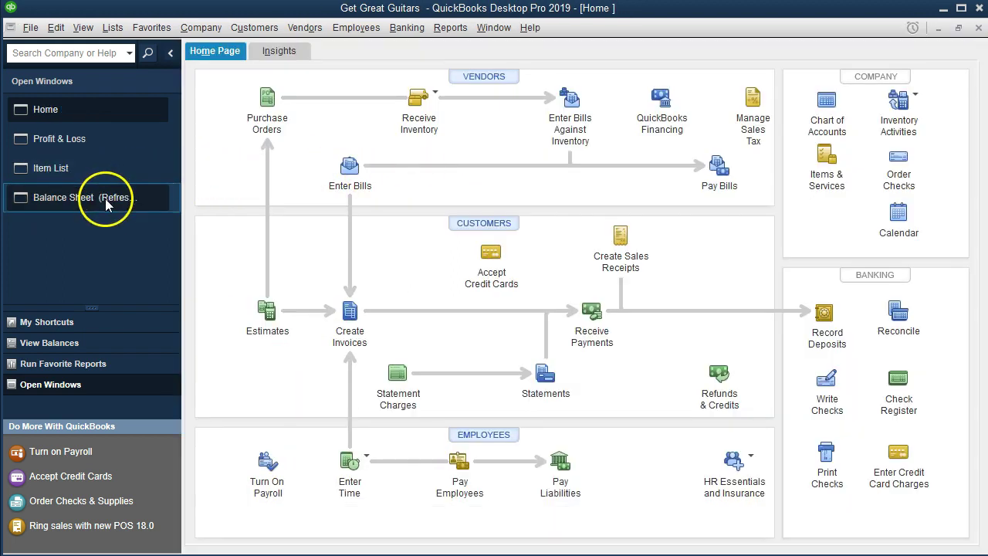
click(87, 202)
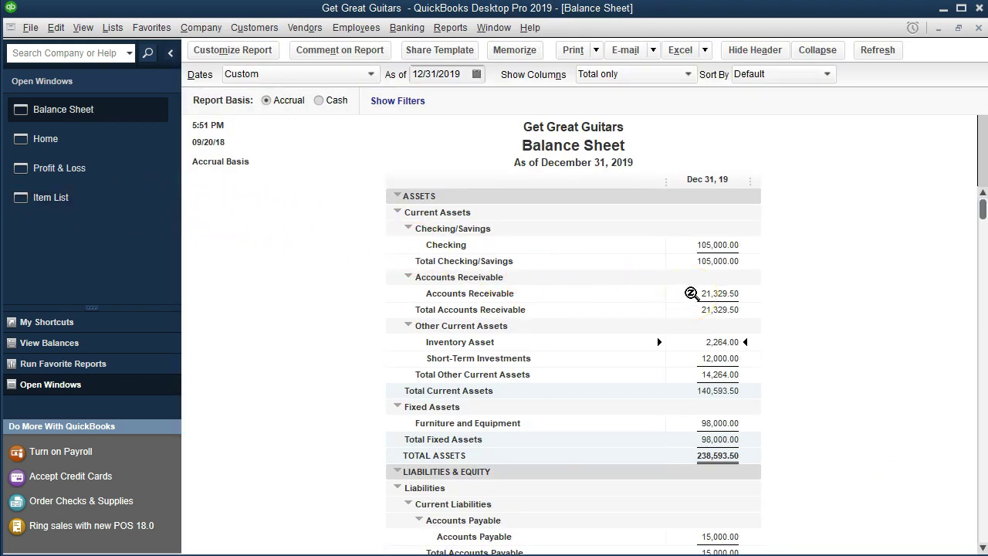
double_click(691, 294)
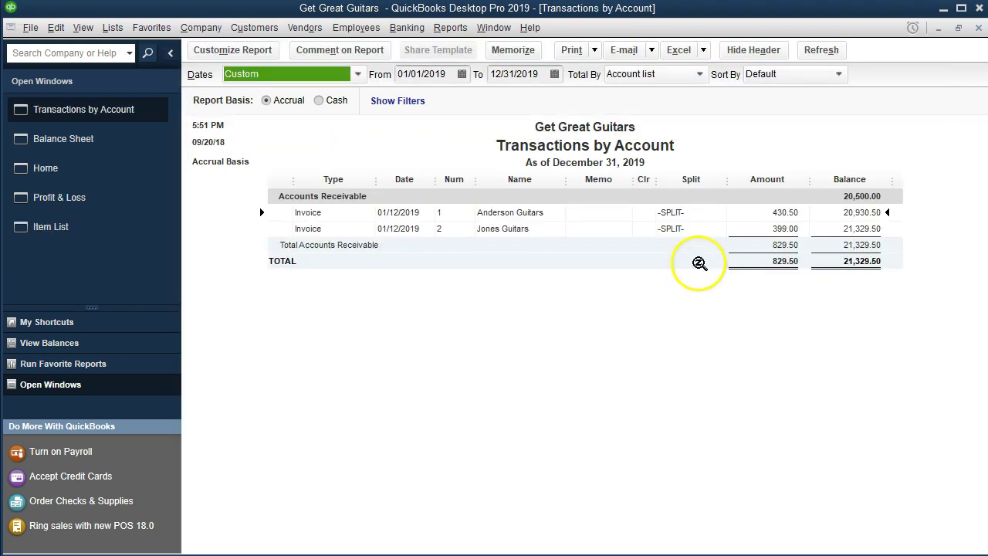
double_click(759, 230)
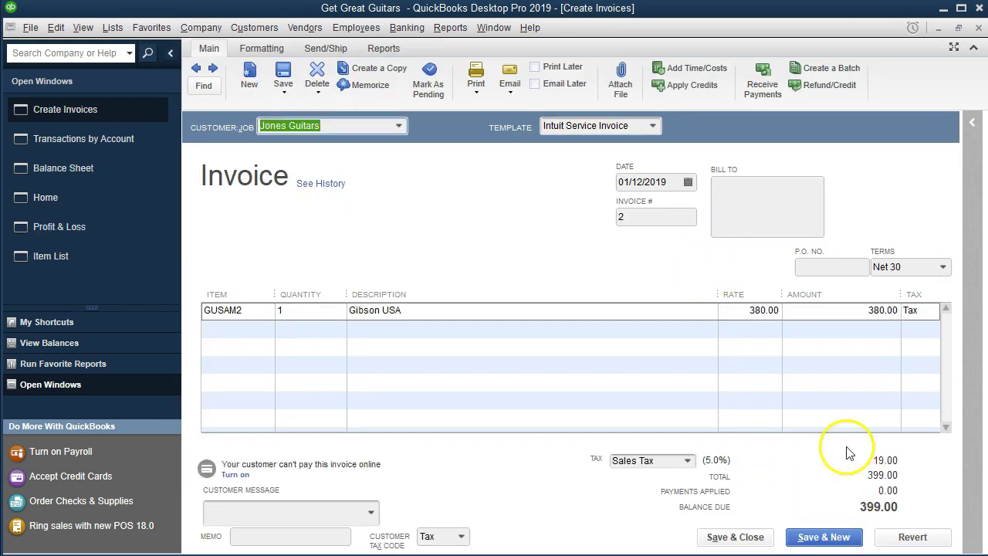
click(975, 31)
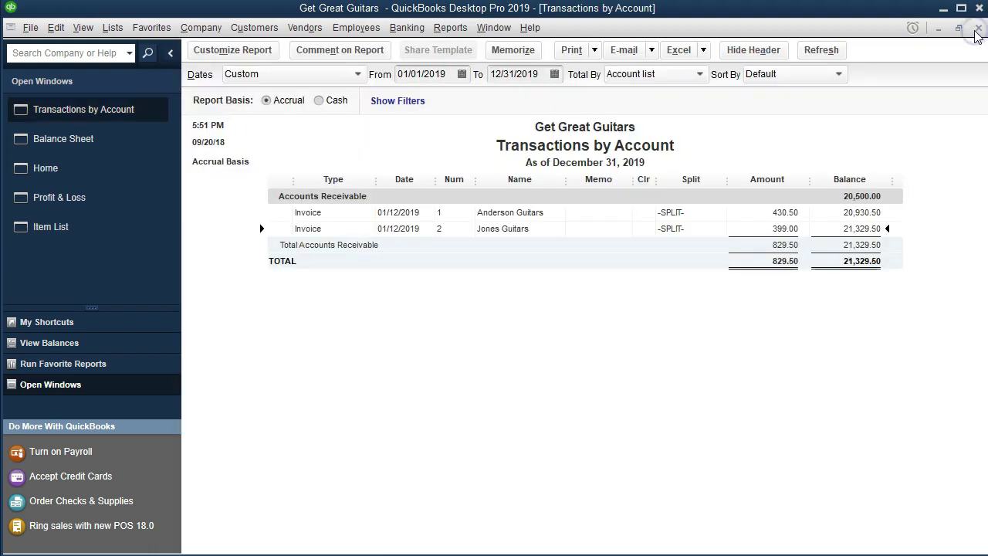
click(976, 29)
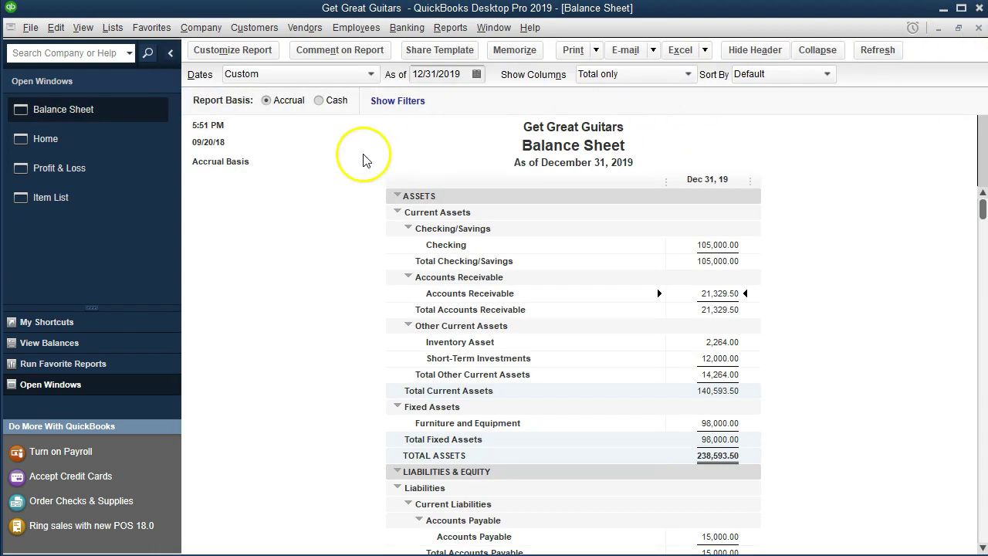
click(109, 179)
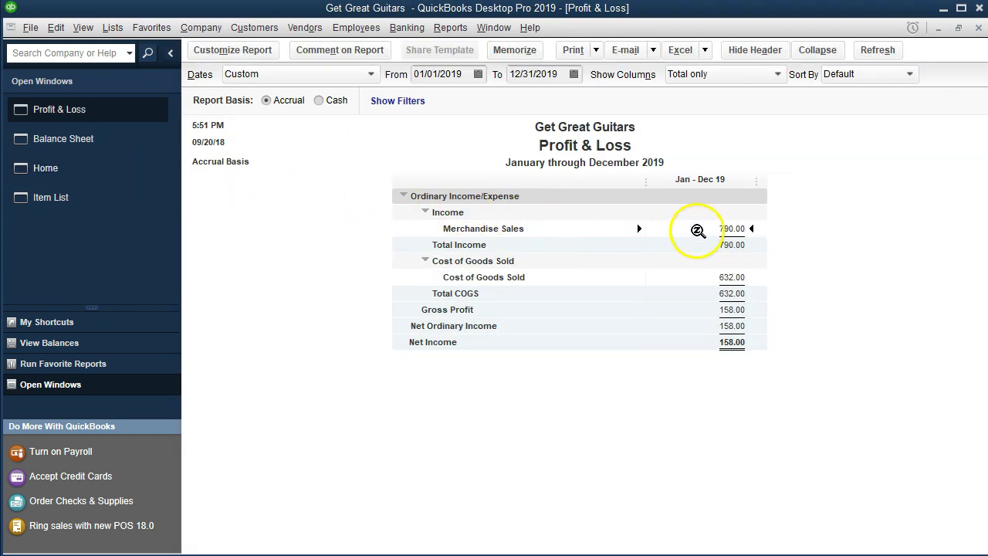
double_click(698, 230)
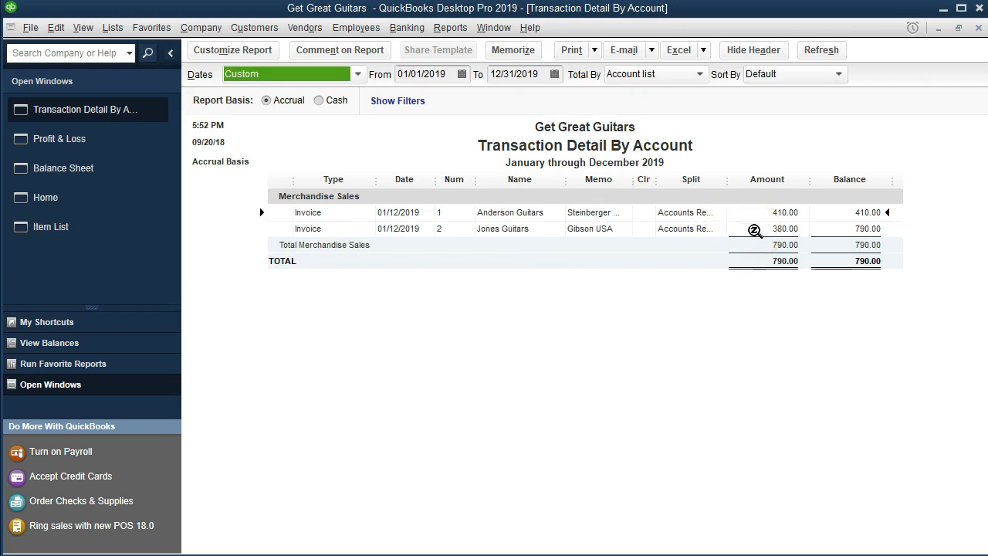
double_click(754, 230)
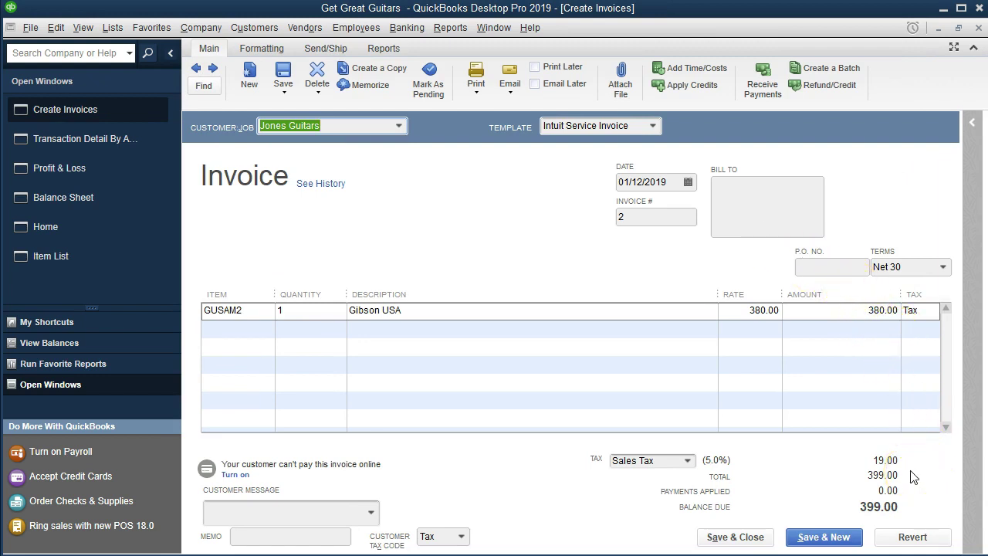
click(918, 500)
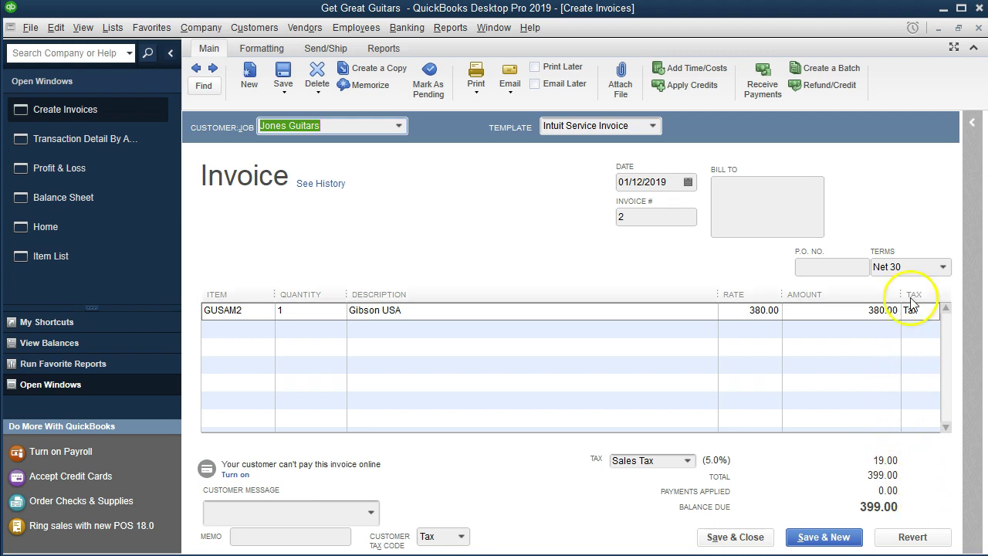
click(978, 28)
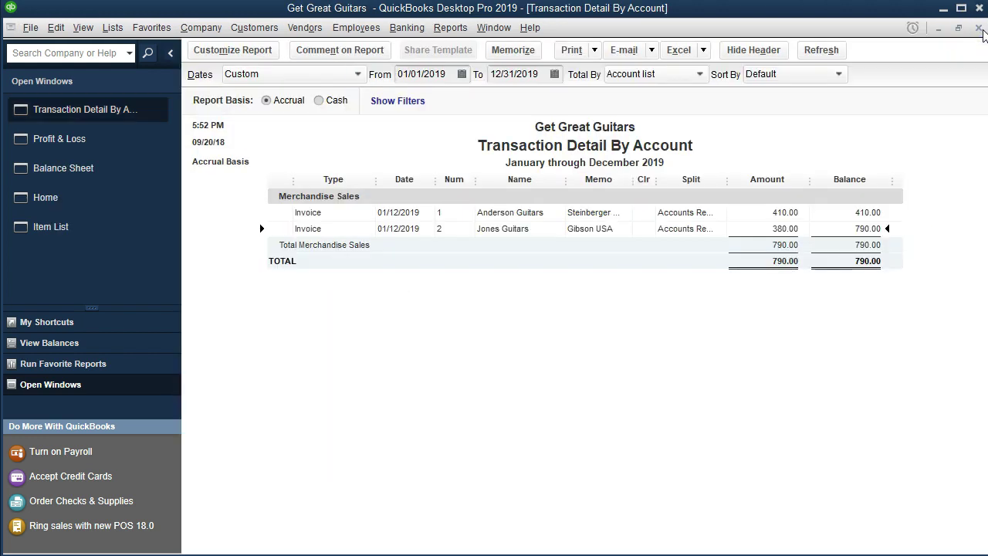
click(979, 29)
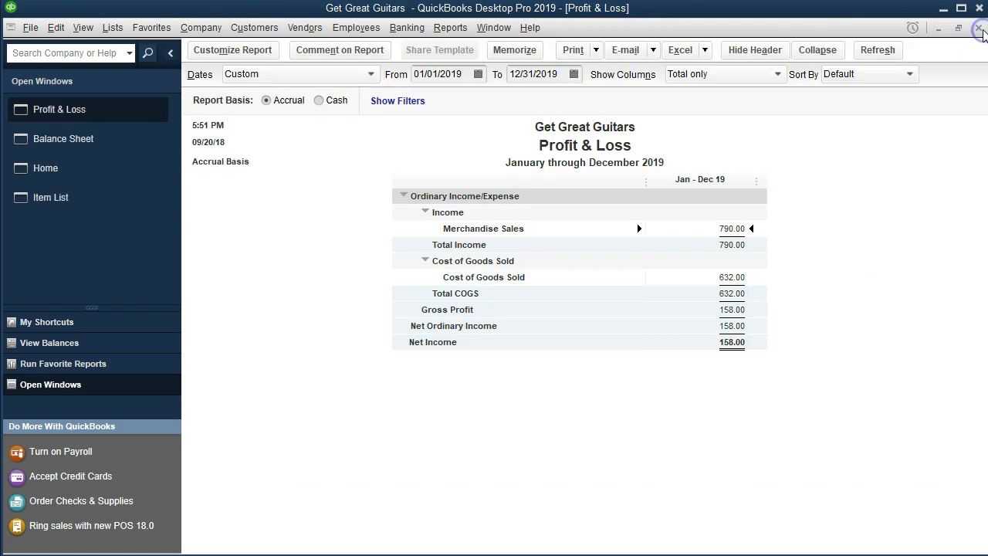
click(127, 153)
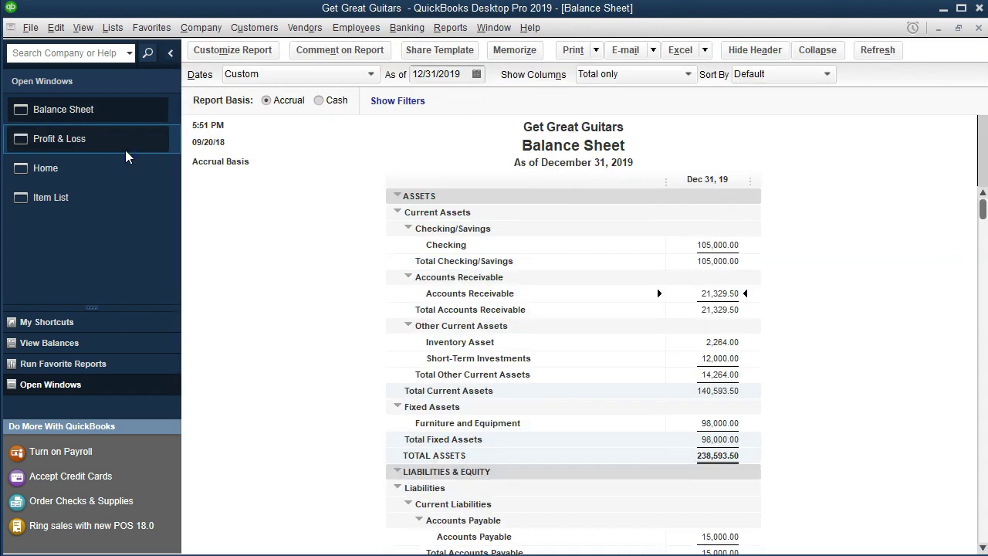
scroll(345, 356, down, 3)
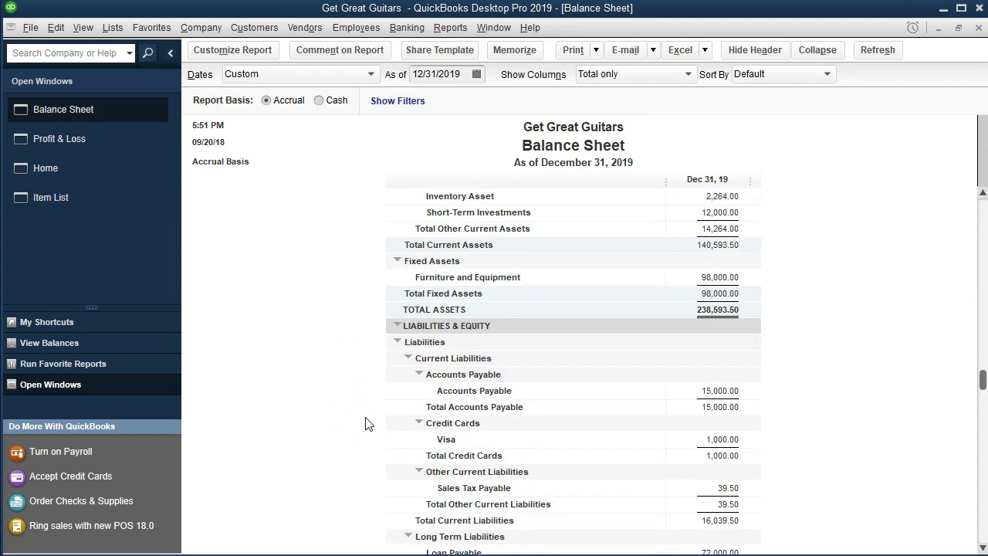
scroll(366, 424, down, 1)
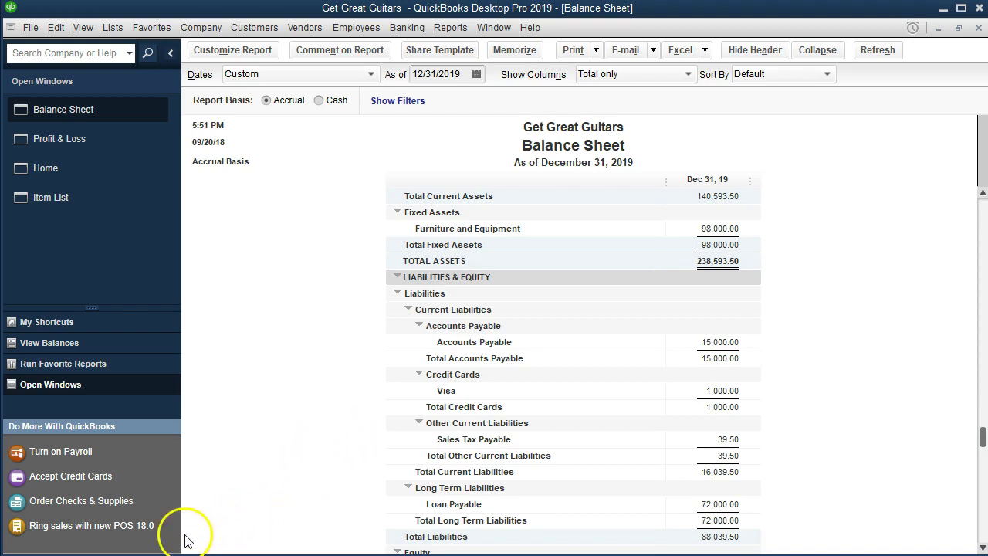
double_click(699, 439)
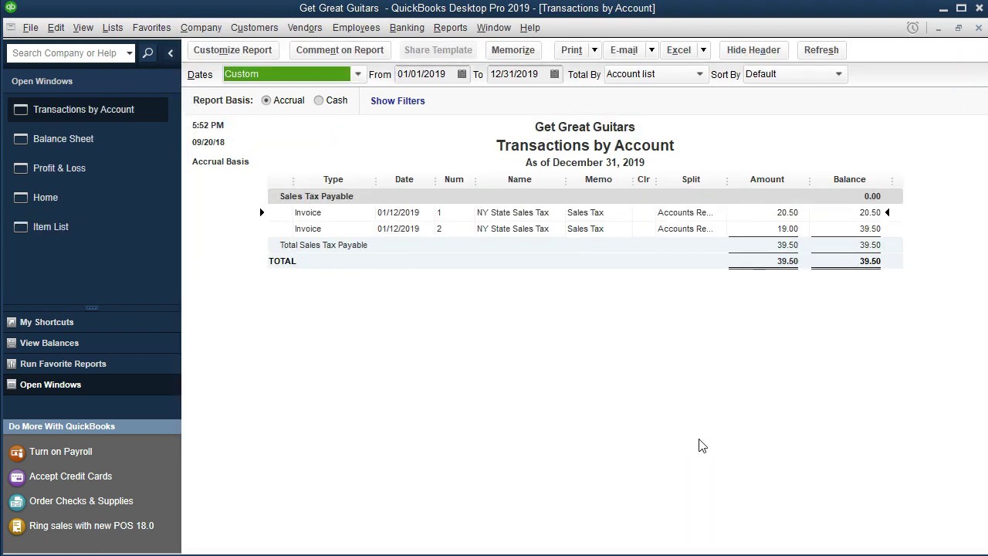
double_click(760, 232)
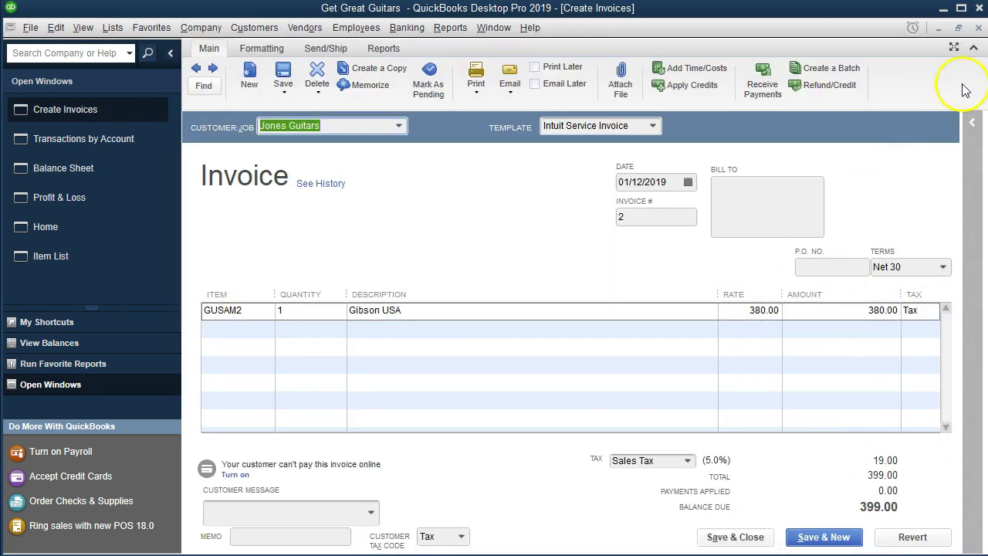
click(978, 27)
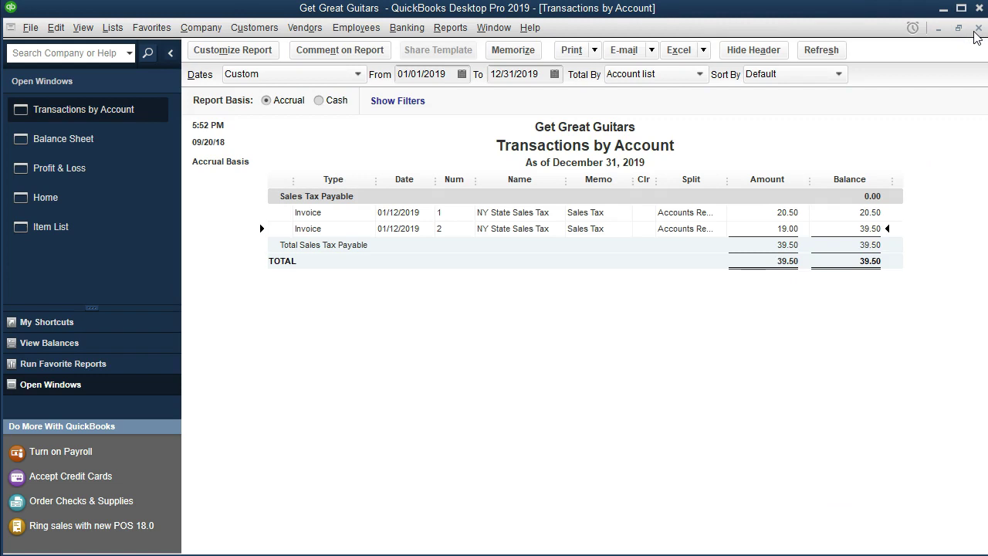
click(978, 28)
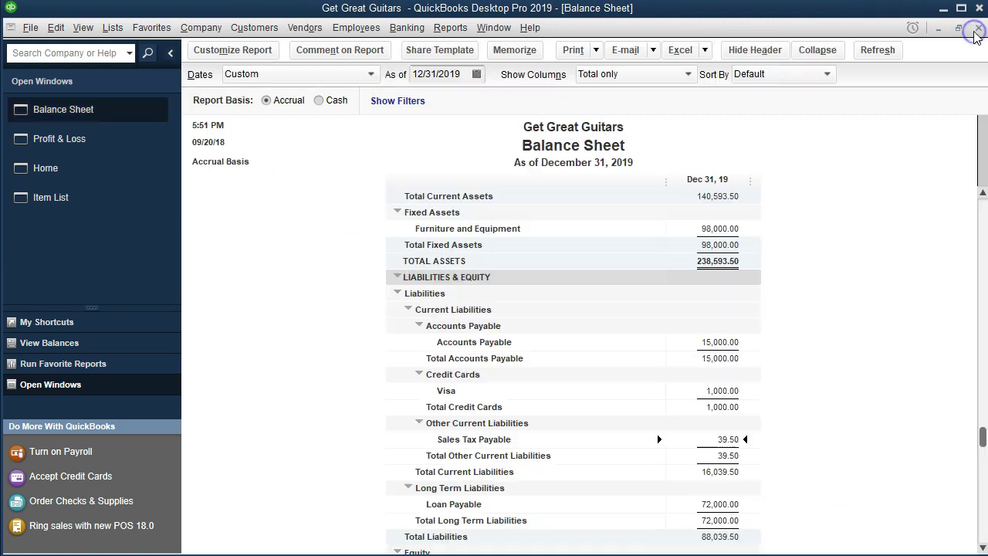
scroll(810, 352, up, 5)
scroll(809, 352, up, 1)
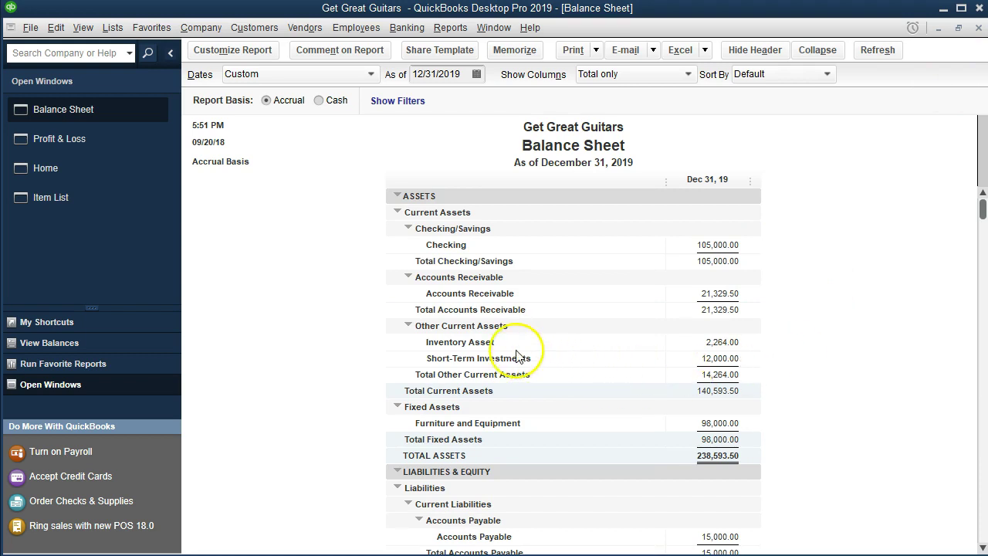
Drill from the 2,264.00 Inventory Asset balance into Jones Guitars invoice 2.
double_click(680, 342)
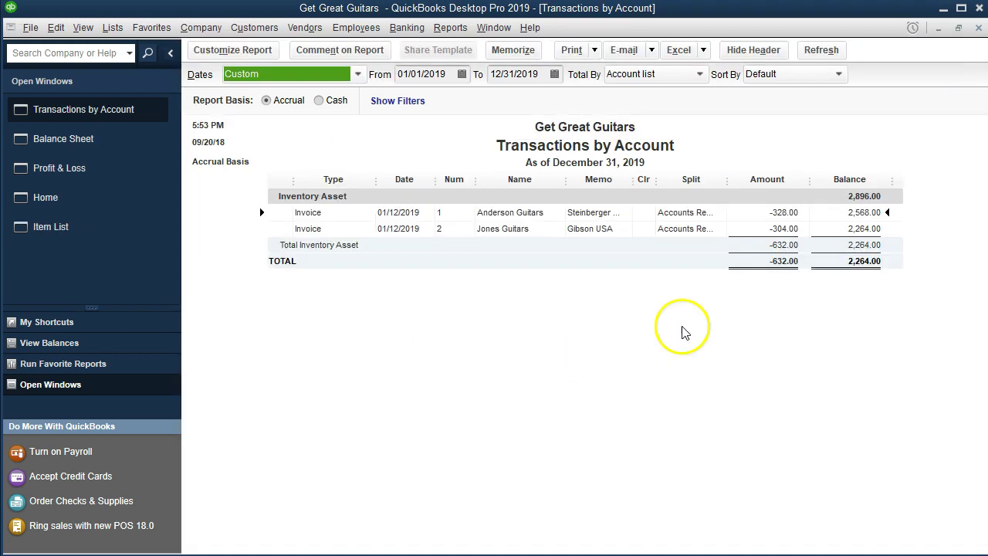
double_click(738, 228)
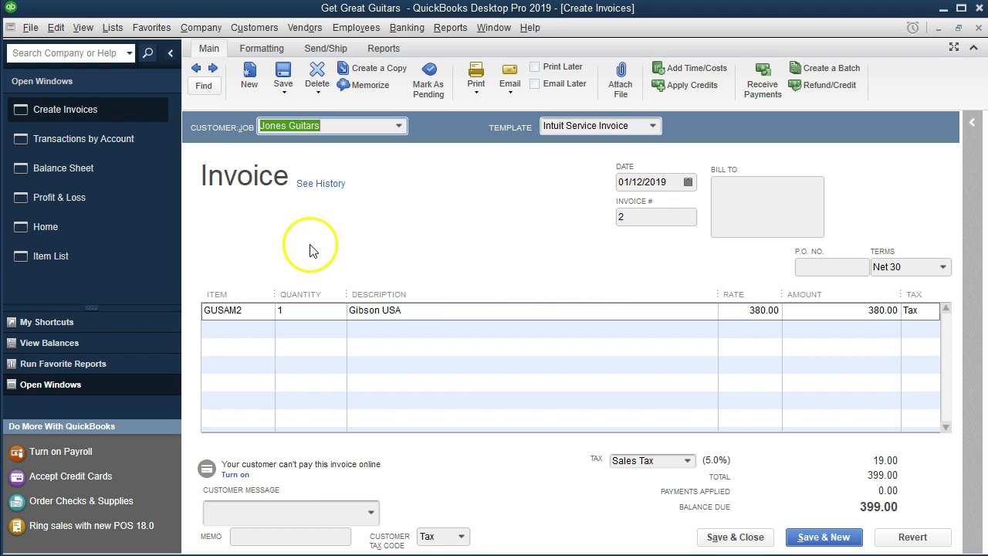
Inspect the GUSAM2 Gibson USA item's 304.00 cost in the Item List, then close it.
click(89, 256)
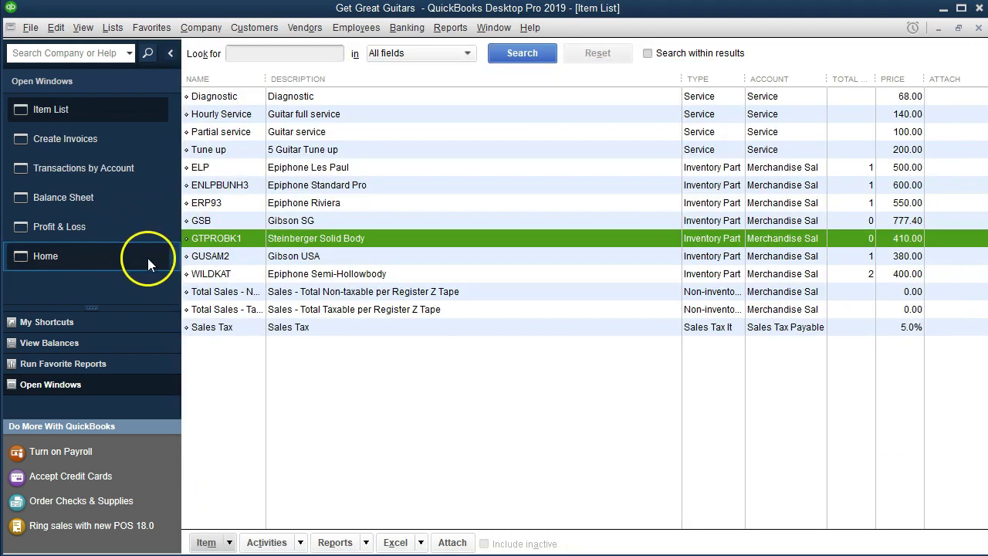
click(342, 259)
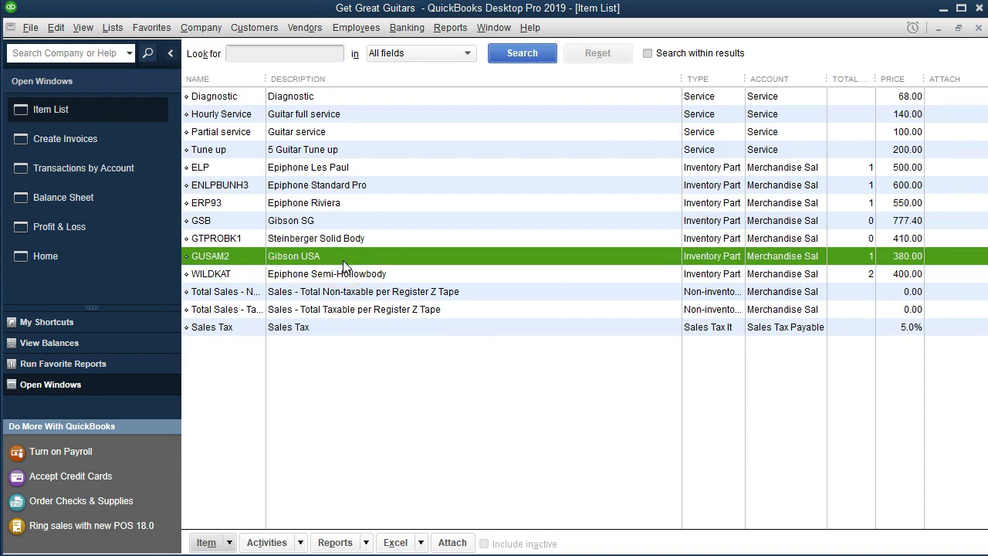
double_click(342, 260)
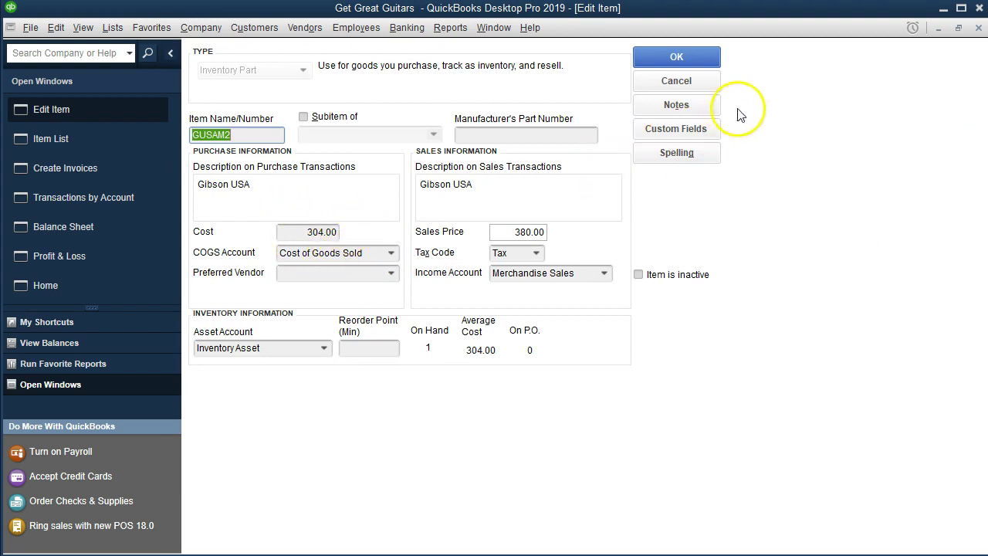
click(978, 29)
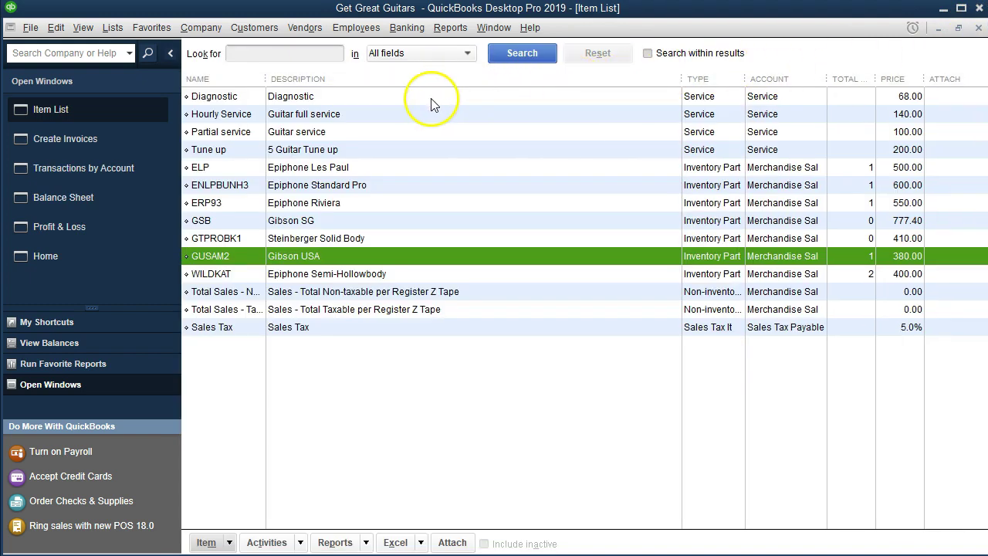
Close invoice 2 and bring the 2019 Profit & Loss report forward.
click(109, 141)
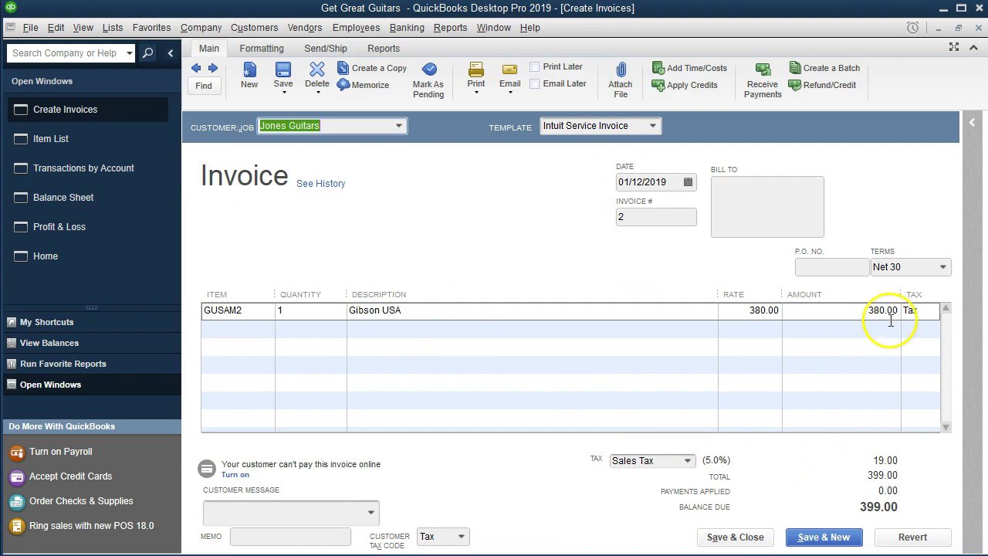
click(979, 28)
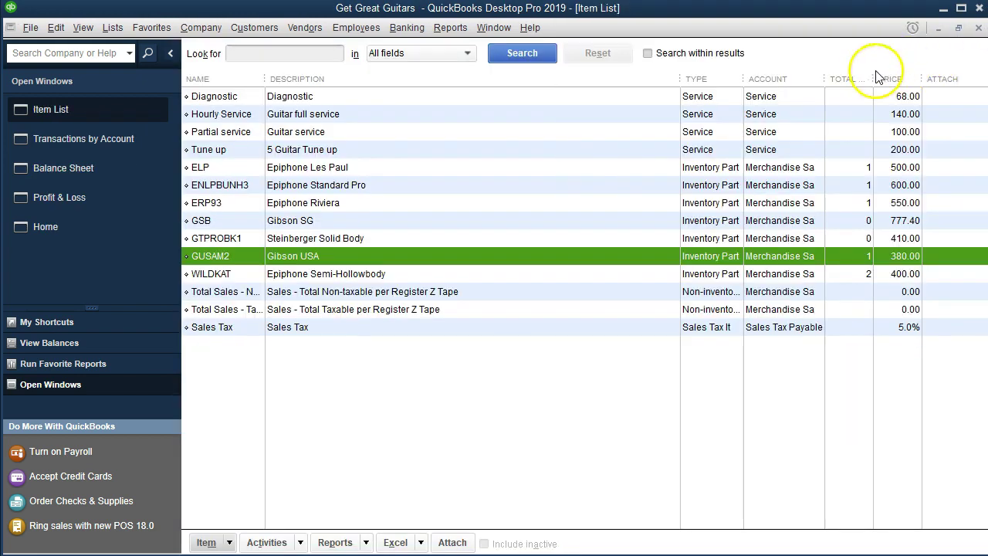
click(143, 197)
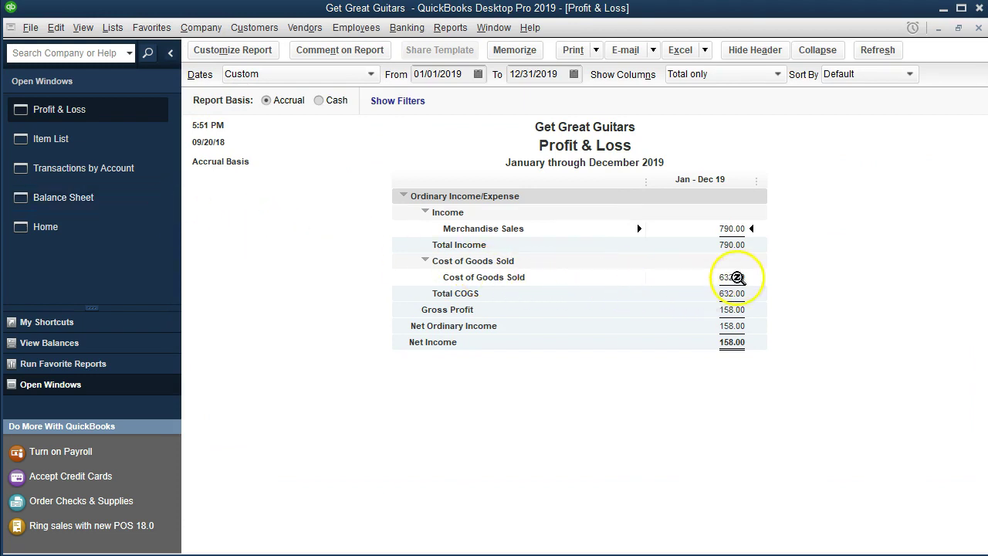
Review the transactions behind the 632.00 Cost of Goods Sold, then return Home.
double_click(748, 276)
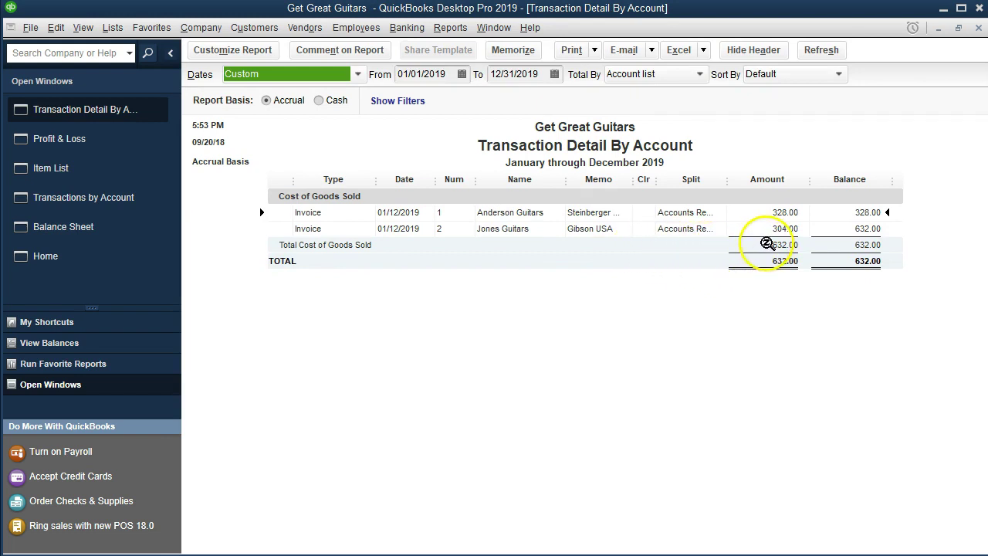
click(978, 28)
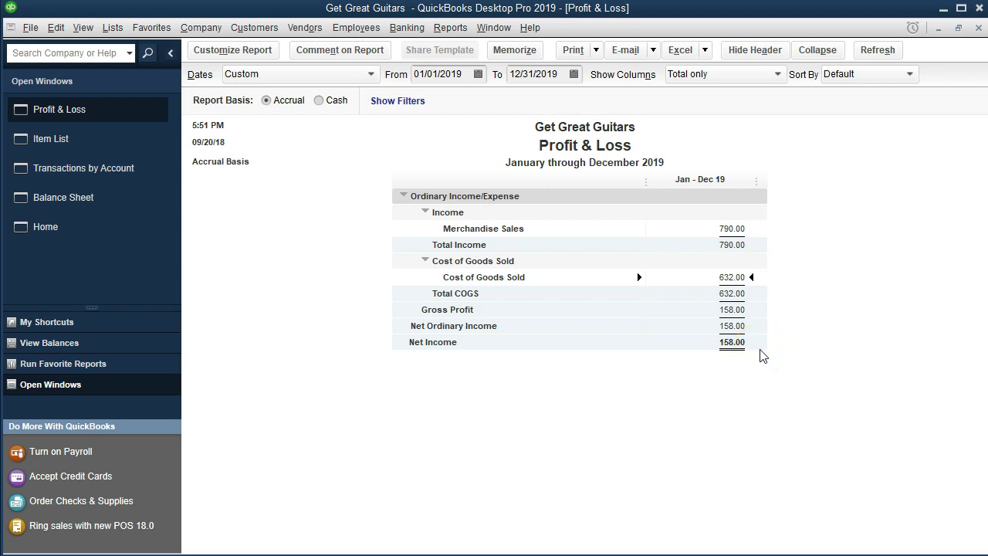
click(738, 368)
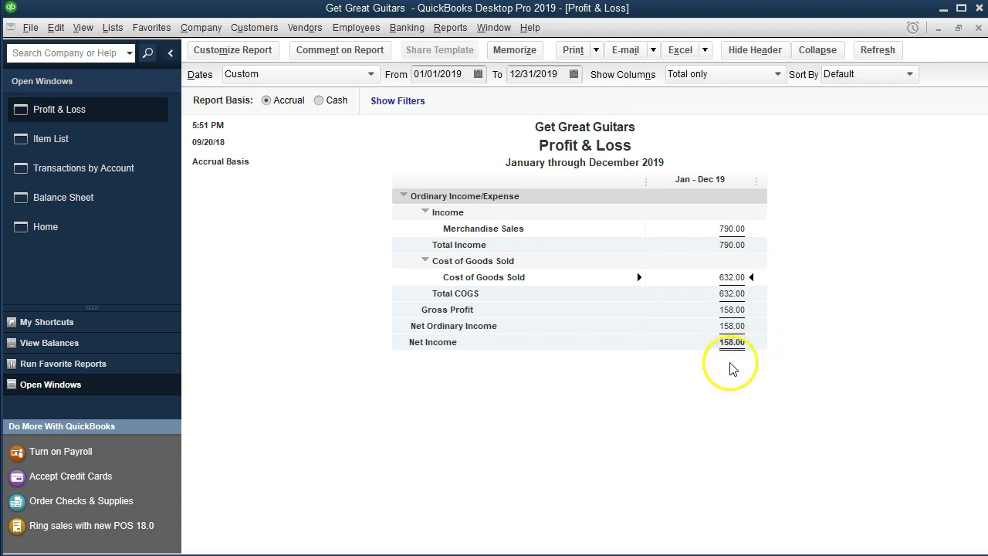
click(112, 233)
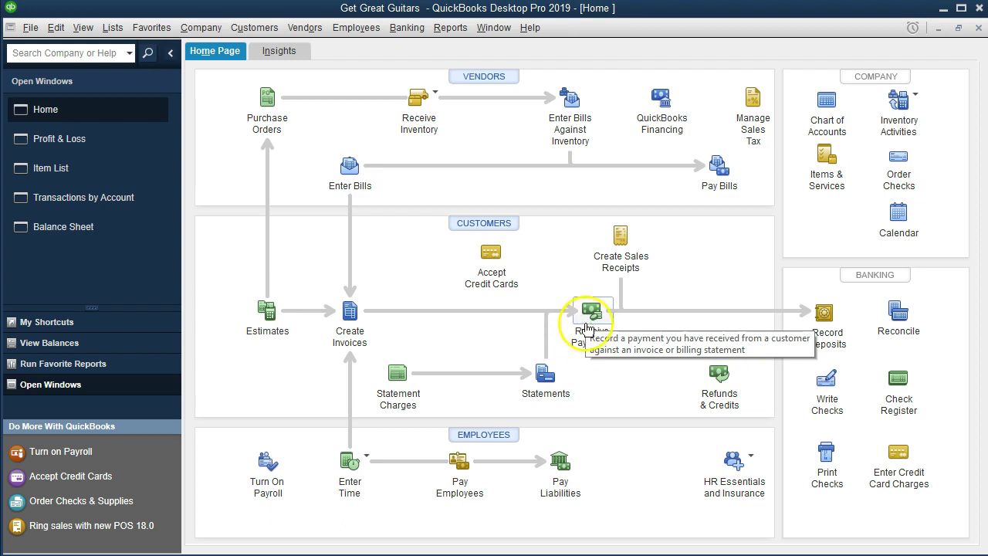
Open the Customer Balance Detail report from Customers & Receivables, totalling 21,329.50.
click(799, 314)
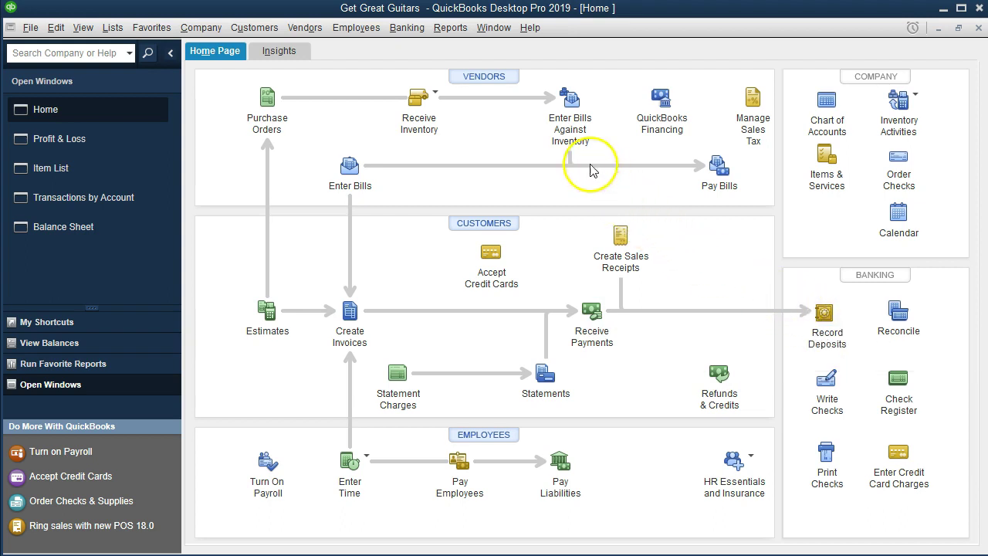
click(451, 30)
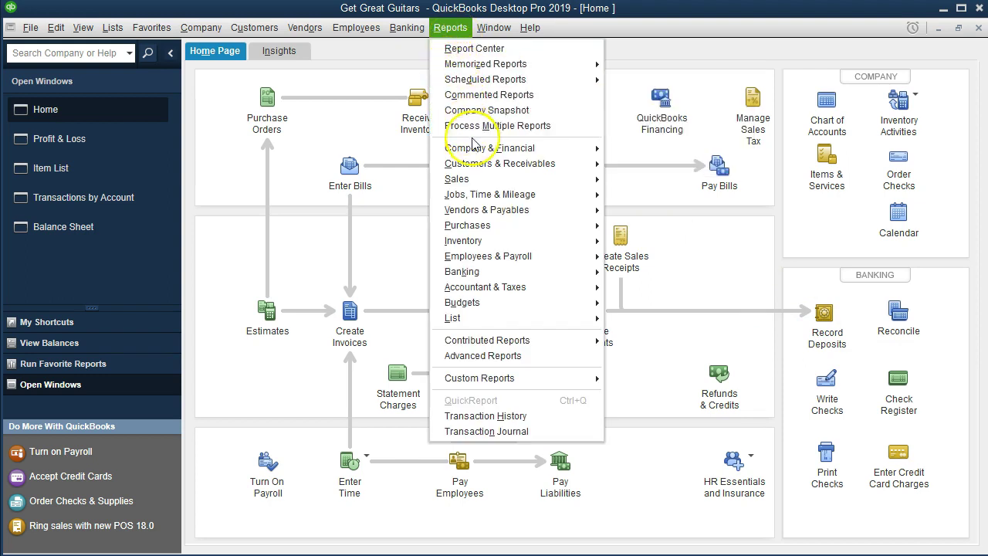
mouse_move(557, 163)
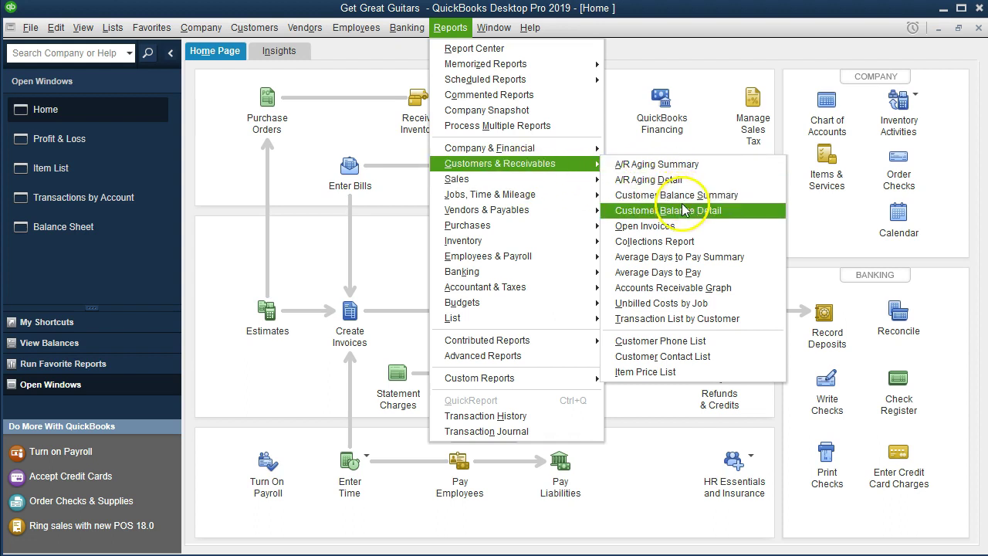
click(734, 218)
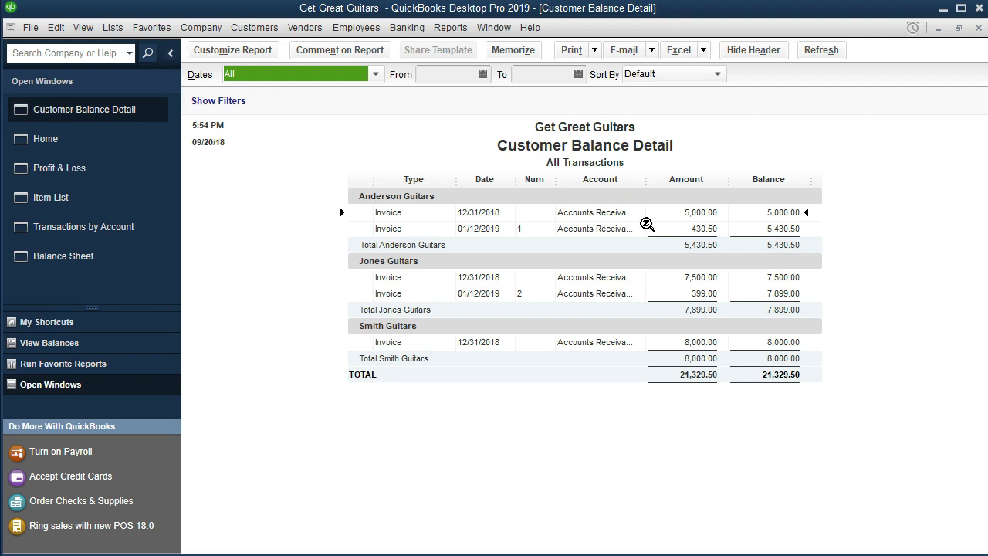
Open the Jones Guitars 399.00 invoice from the report, then close it again.
click(683, 229)
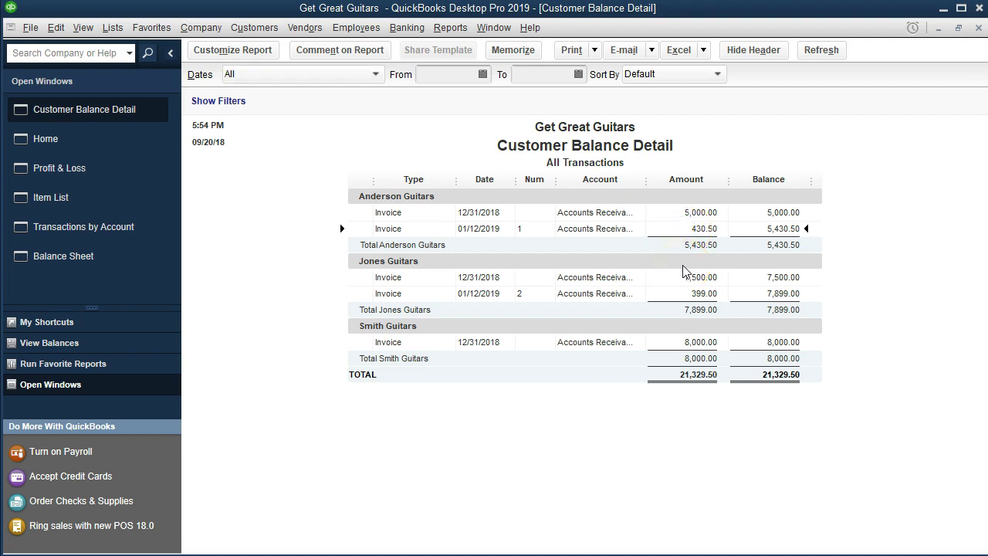
click(667, 292)
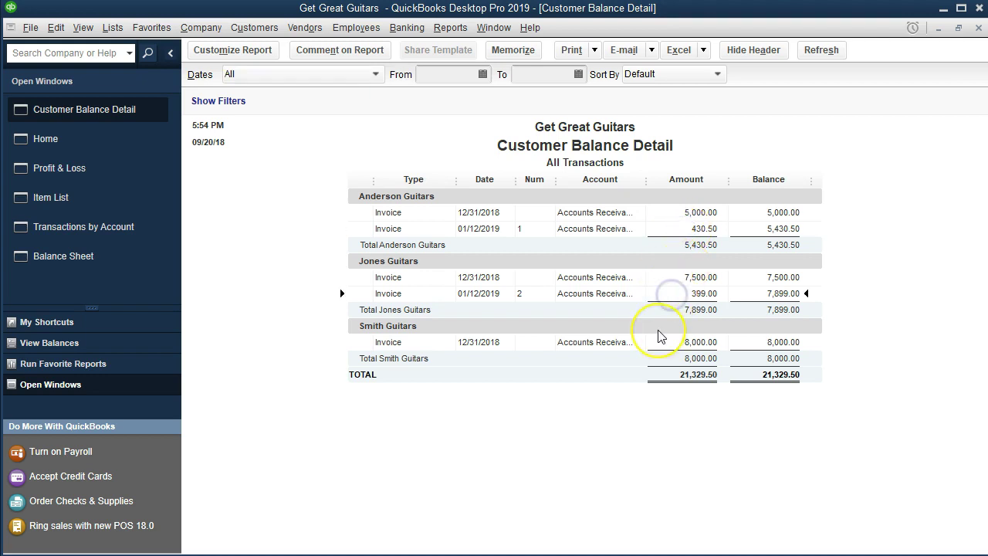
double_click(685, 296)
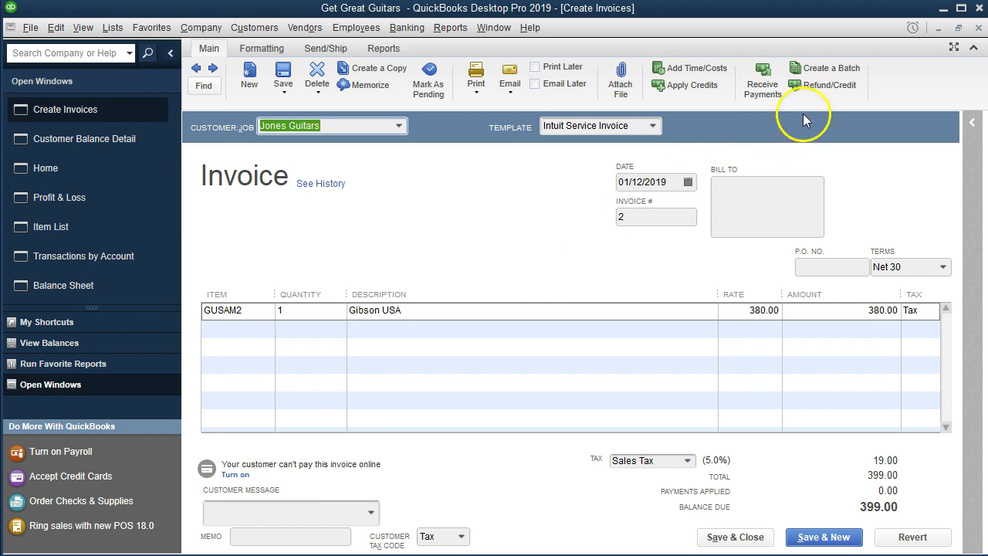
click(978, 27)
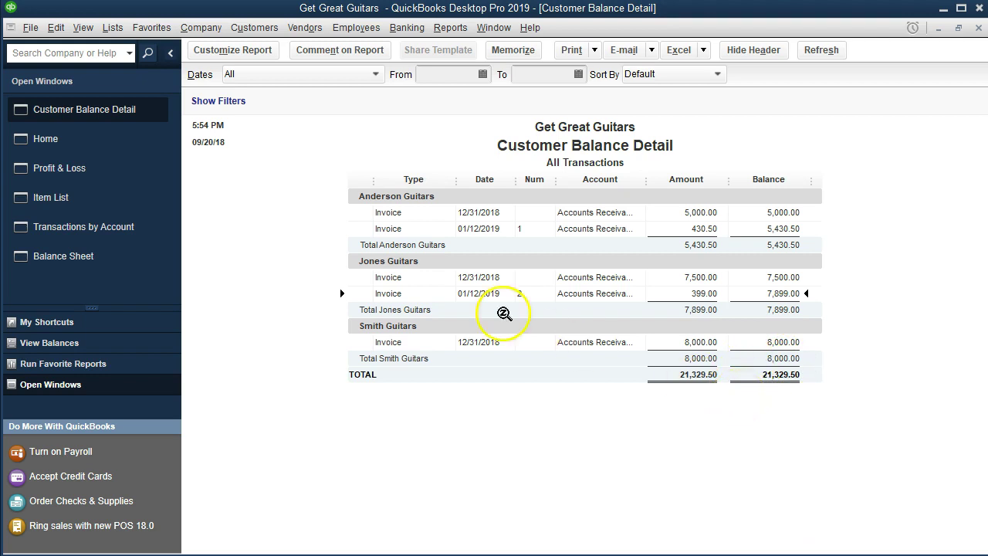
Check Accounts Receivable 21,329.50 on the Balance Sheet, then reopen the 399.00 Jones Guitars invoice.
click(128, 255)
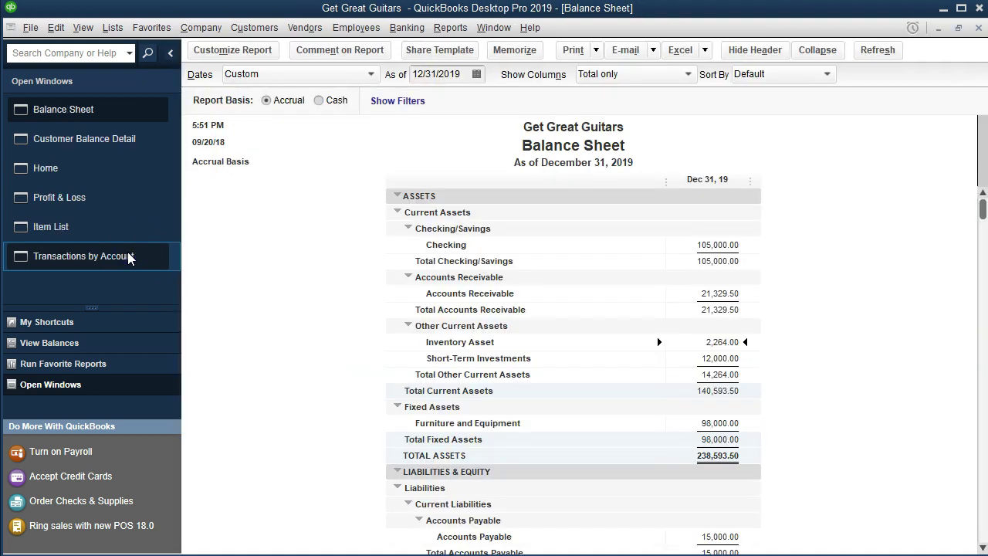
click(719, 294)
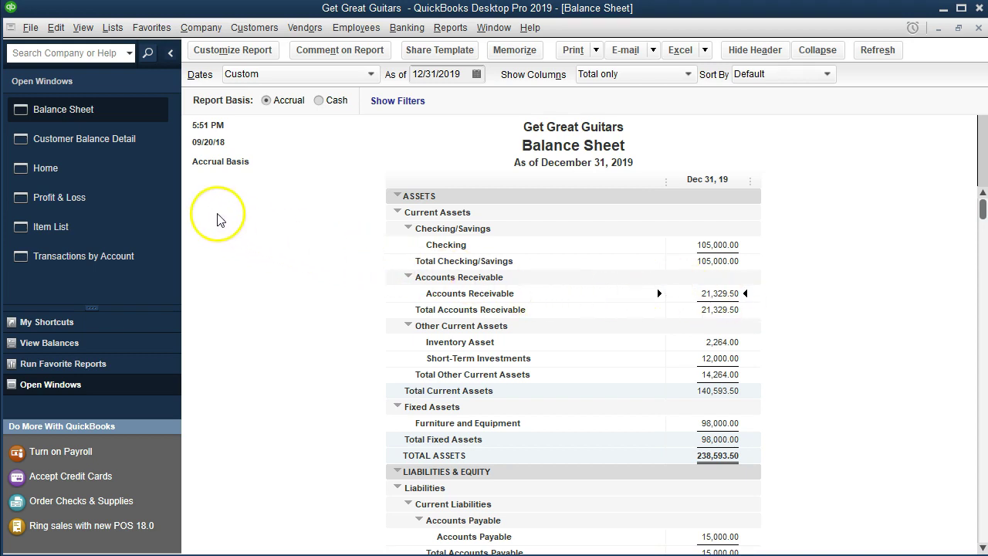
click(74, 148)
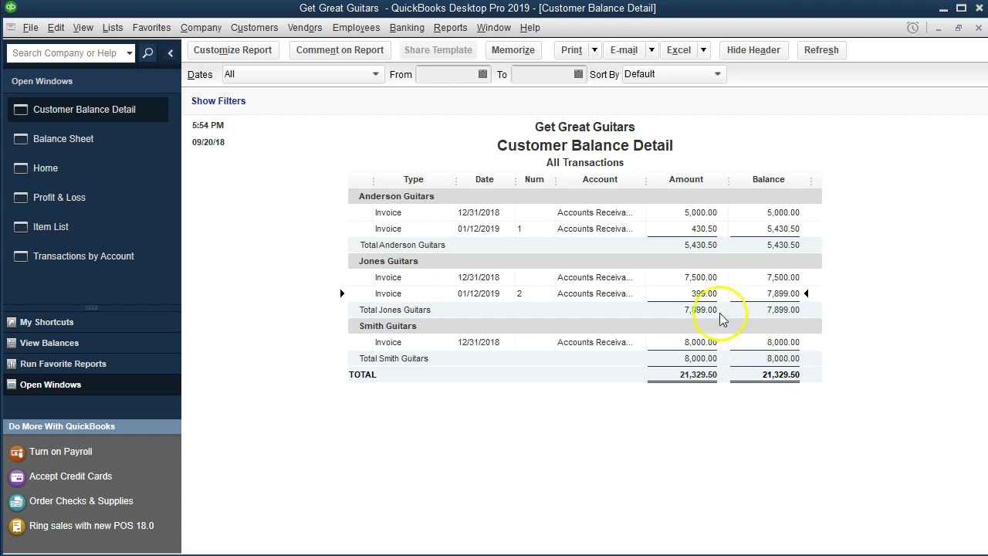
double_click(702, 294)
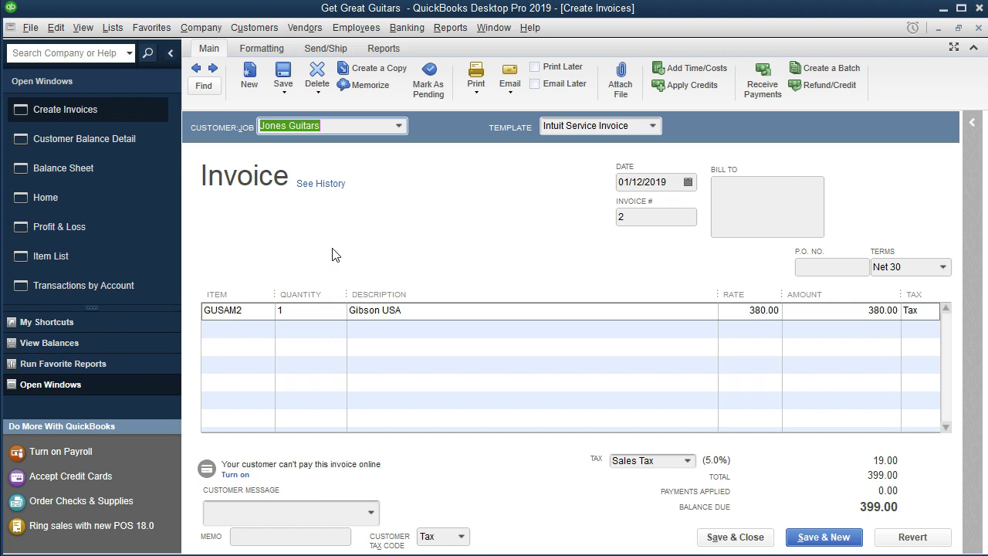
Bring up the Print One Invoice dialog for invoice 2 with CutePDF Writer selected.
click(31, 29)
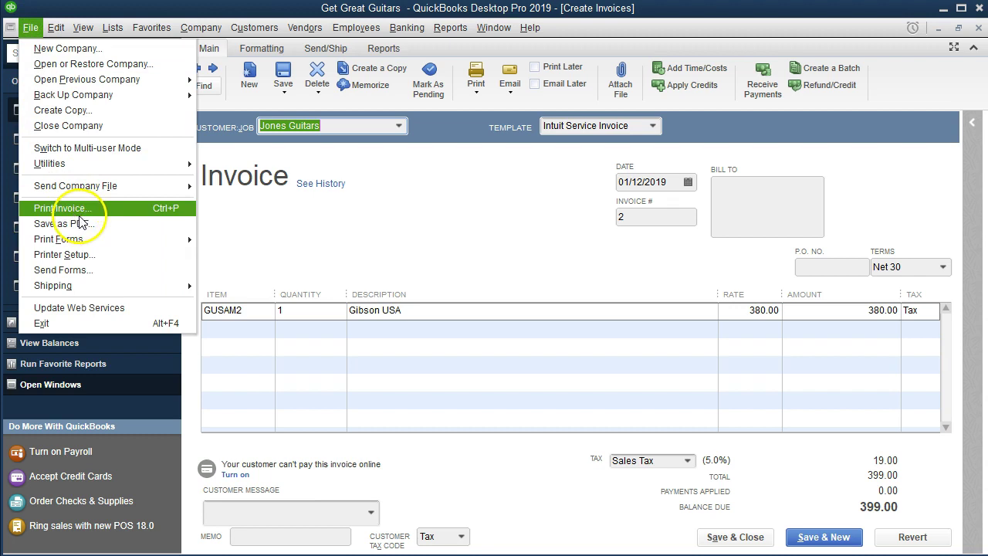
click(336, 233)
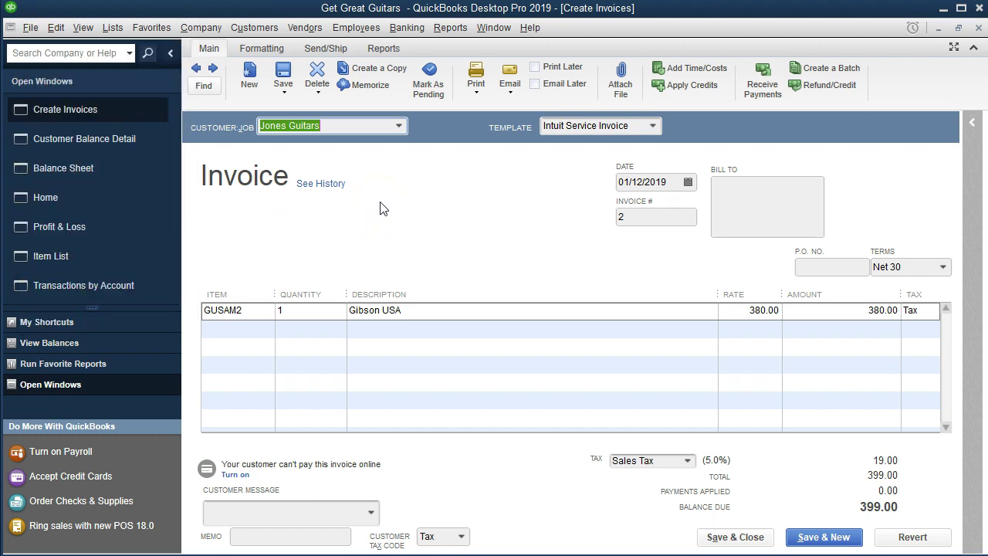
click(475, 88)
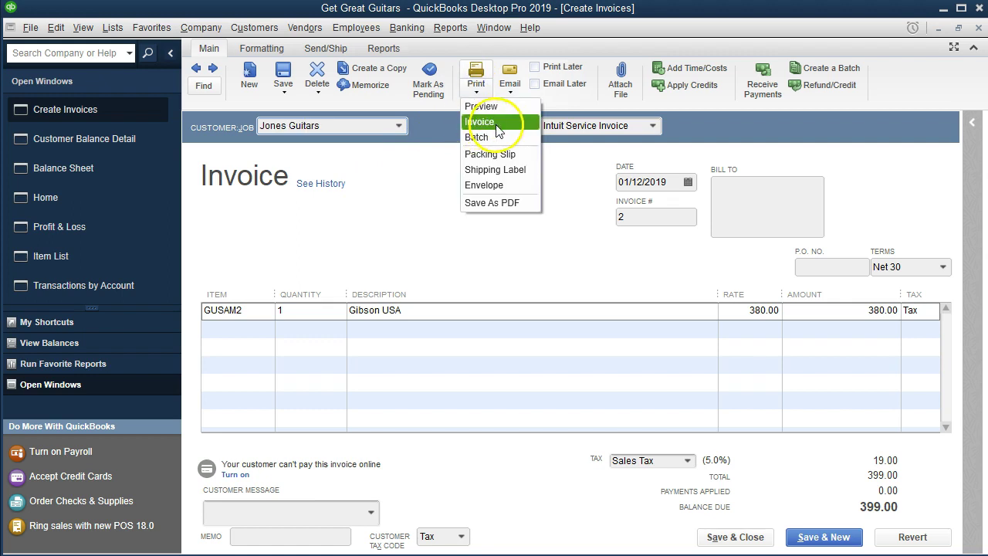
click(480, 121)
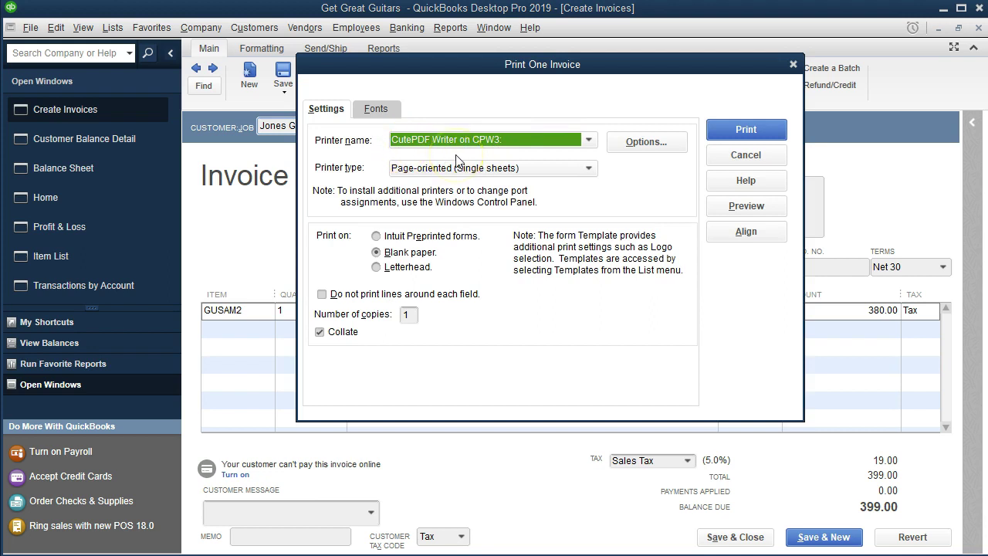
Send the invoice to the PDF printer and choose Reports as the save location.
click(735, 132)
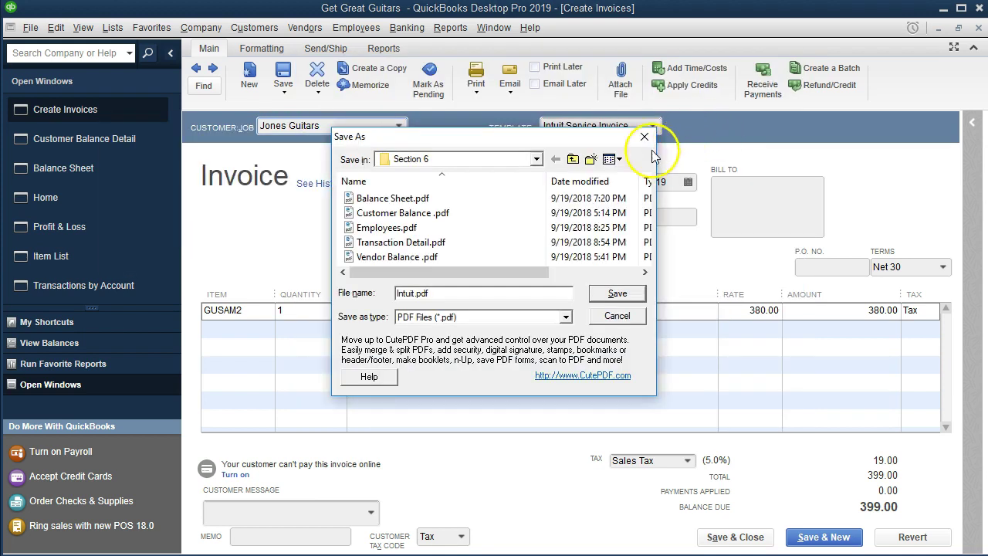
click(536, 159)
click(538, 176)
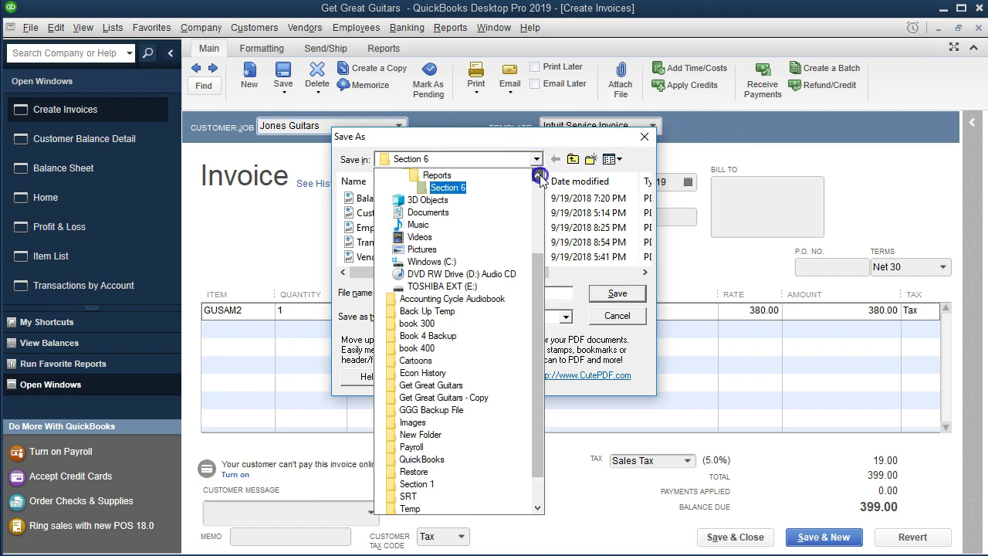
click(538, 177)
click(538, 177)
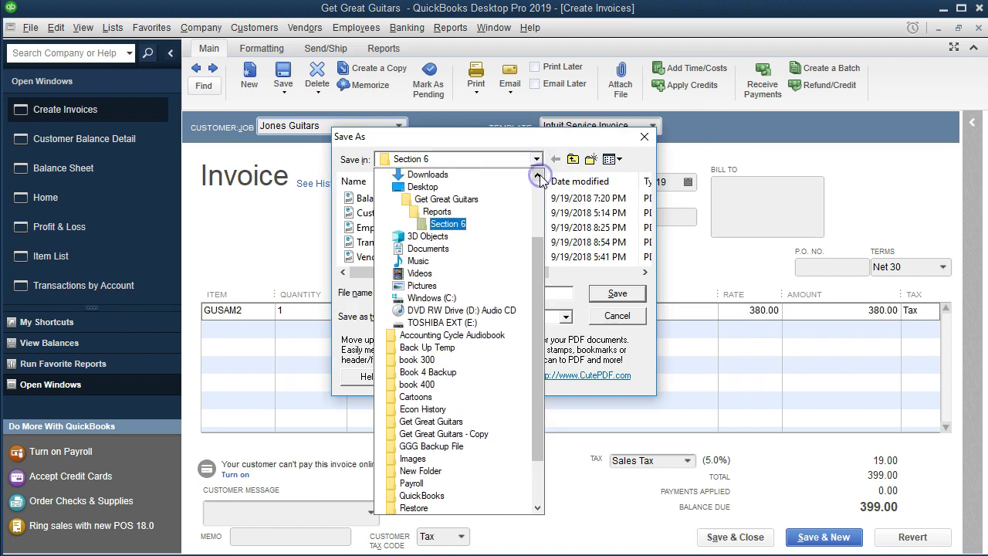
click(494, 212)
Create a new 'Section 7' folder inside Reports and open it.
right_click(395, 223)
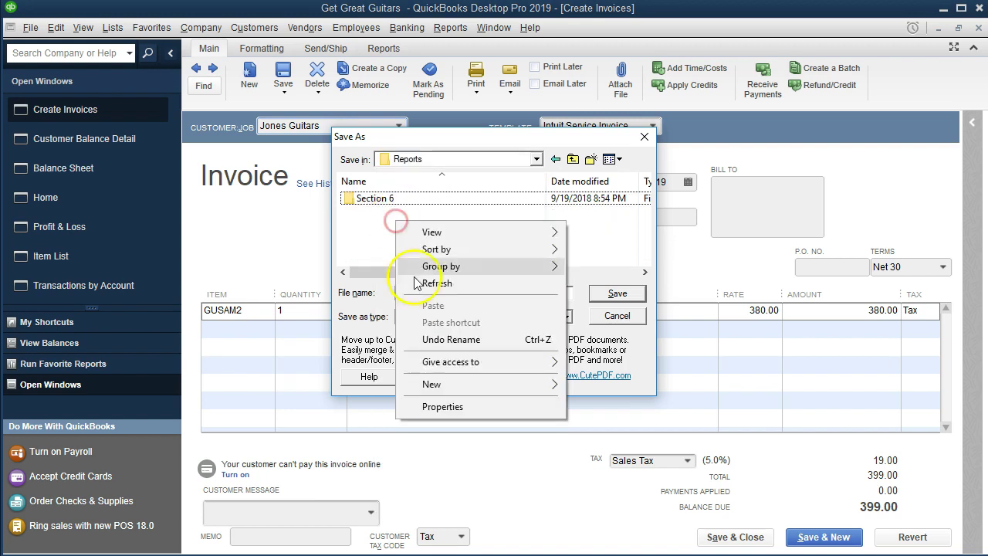
click(586, 385)
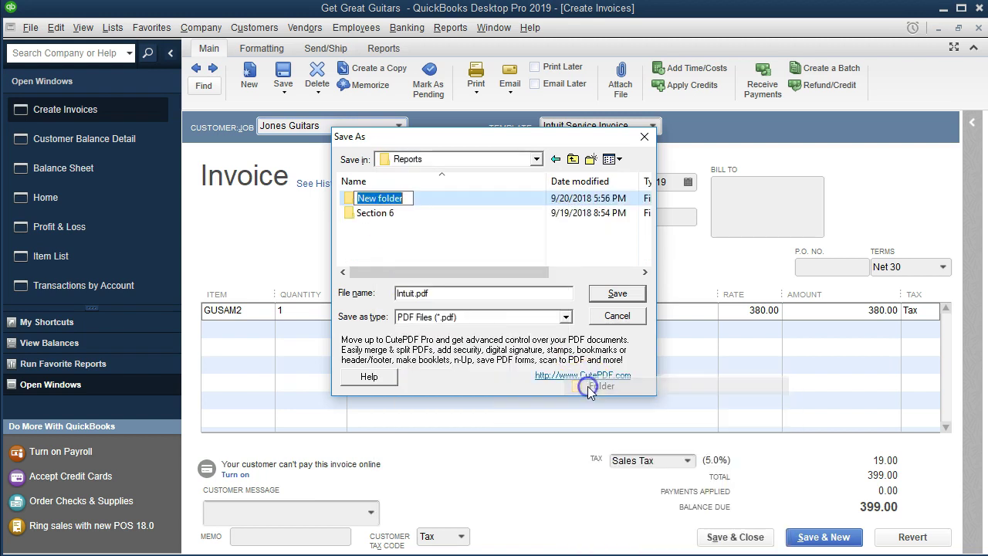
text(Sect)
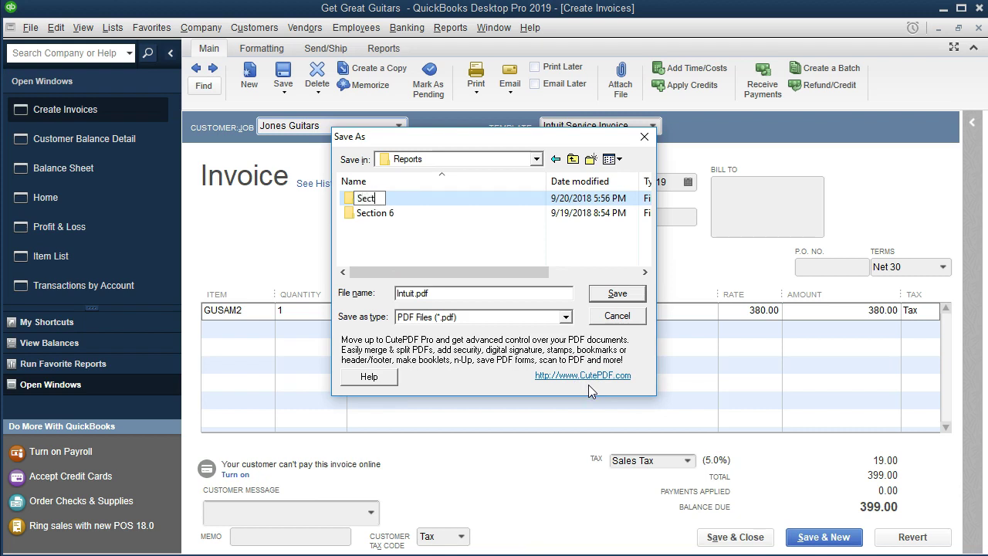
text(ion 7)
click(365, 236)
double_click(368, 211)
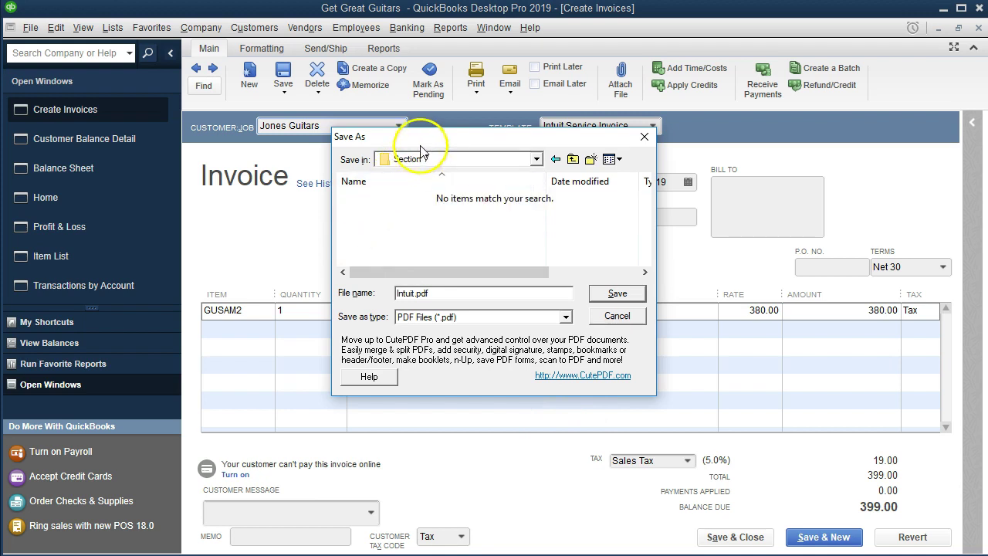
drag(420, 139, 555, 107)
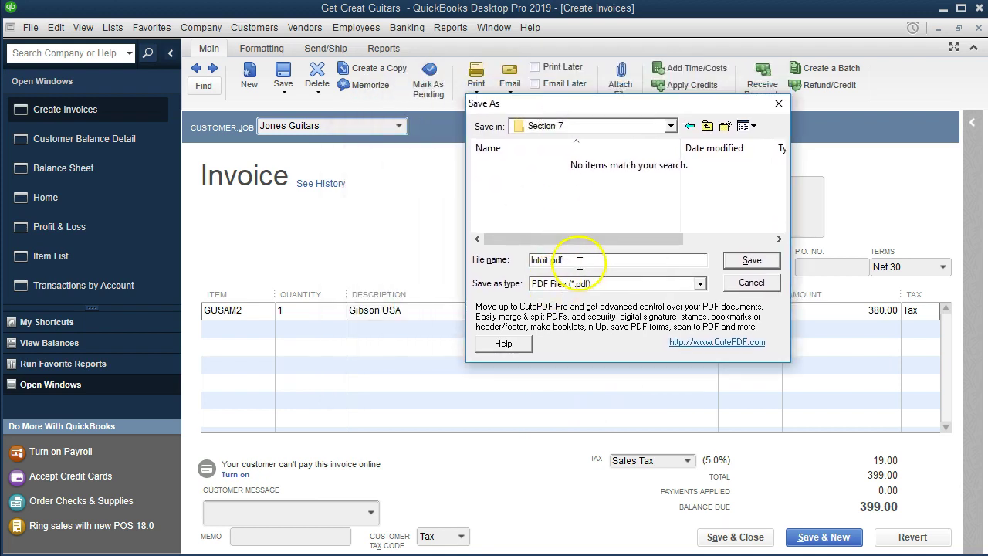
Replace Intuit.pdf with 'Invoice Jones 01.12.19.pdf' and save it in Section 7.
click(546, 260)
key(BackSpace)
key(BackSpace)
key(BackSpace)
key(BackSpace)
key(BackSpace)
key(BackSpace)
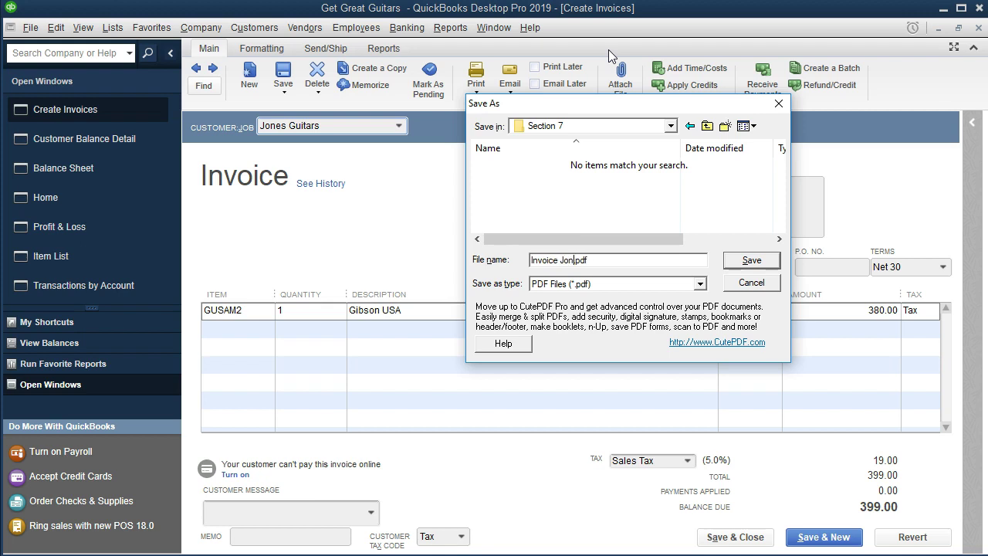
drag(609, 98, 394, 111)
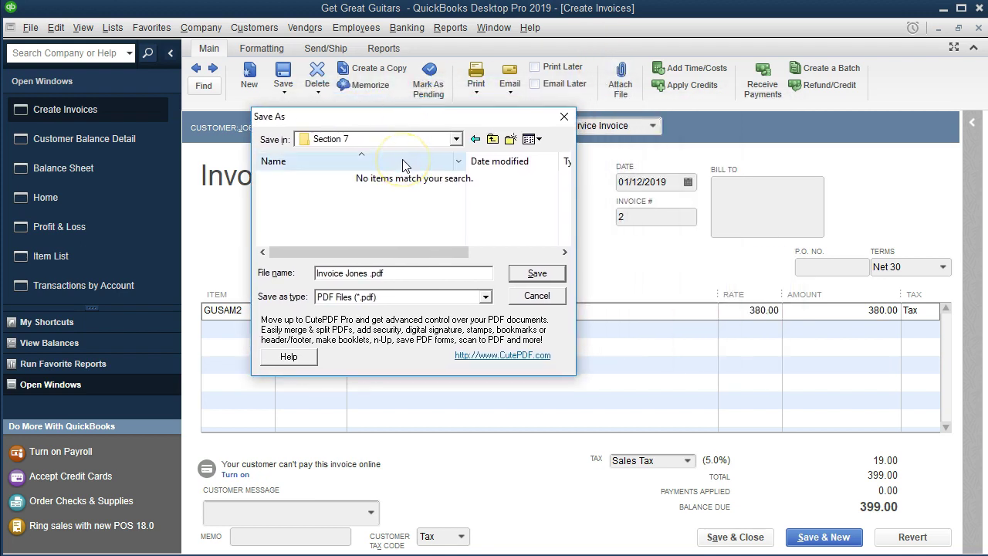
text(01.12.19)
click(517, 273)
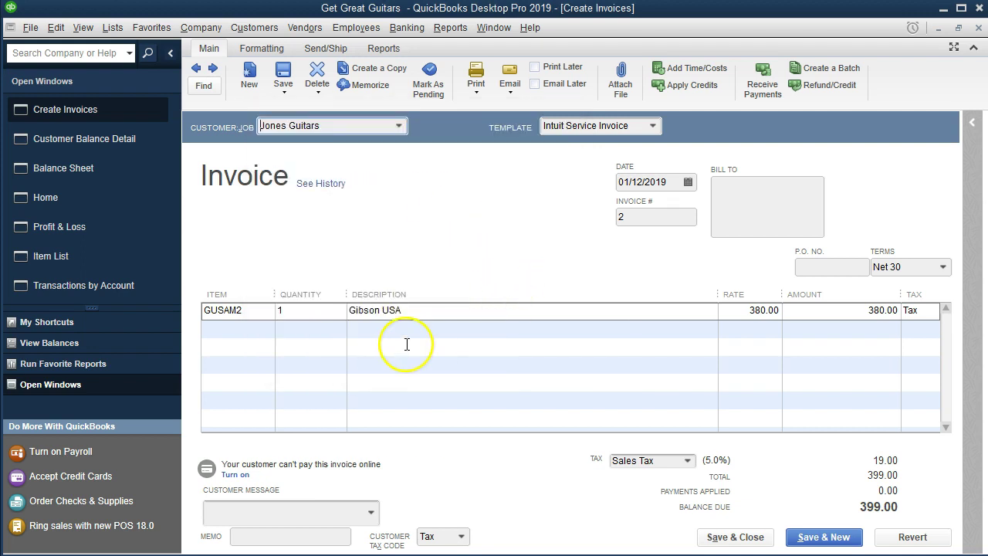